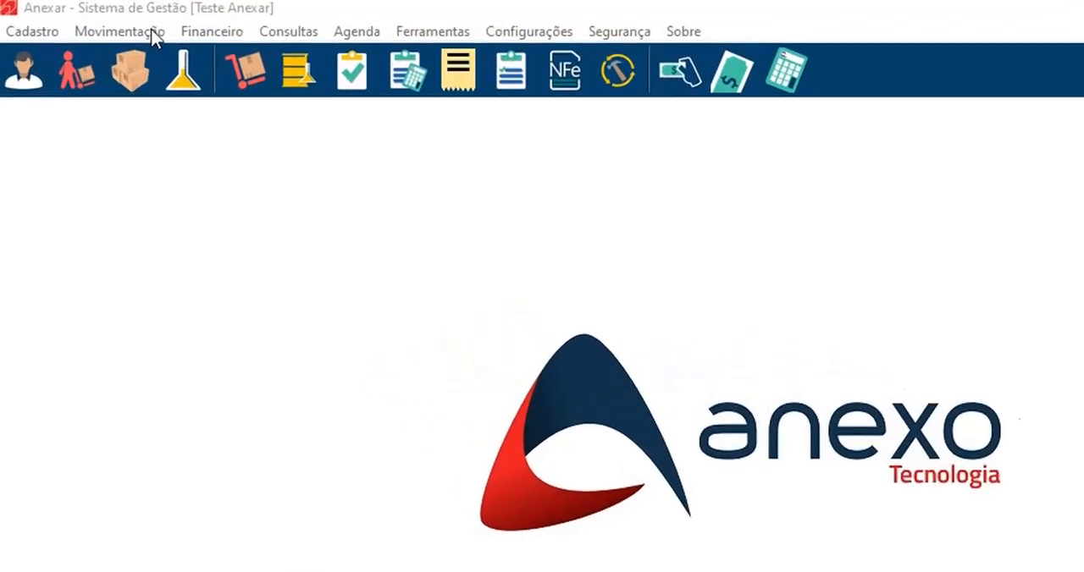
# Open the service provision contracts (Contrato de Prestação de Serviço) and start a new contract
pyautogui.click(152, 34)
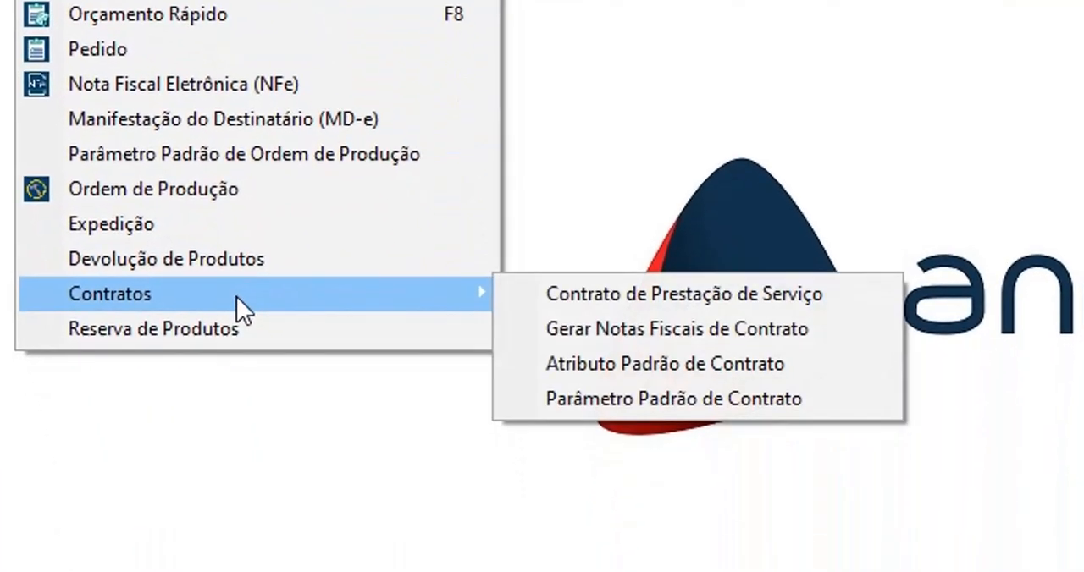
pyautogui.moveTo(388, 290)
pyautogui.click(628, 292)
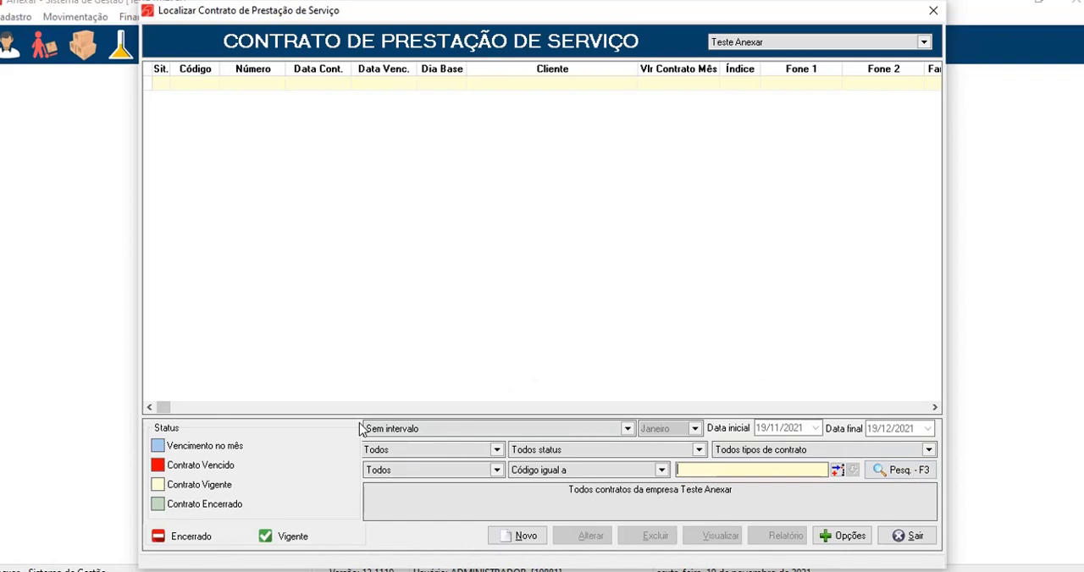
pyautogui.click(519, 533)
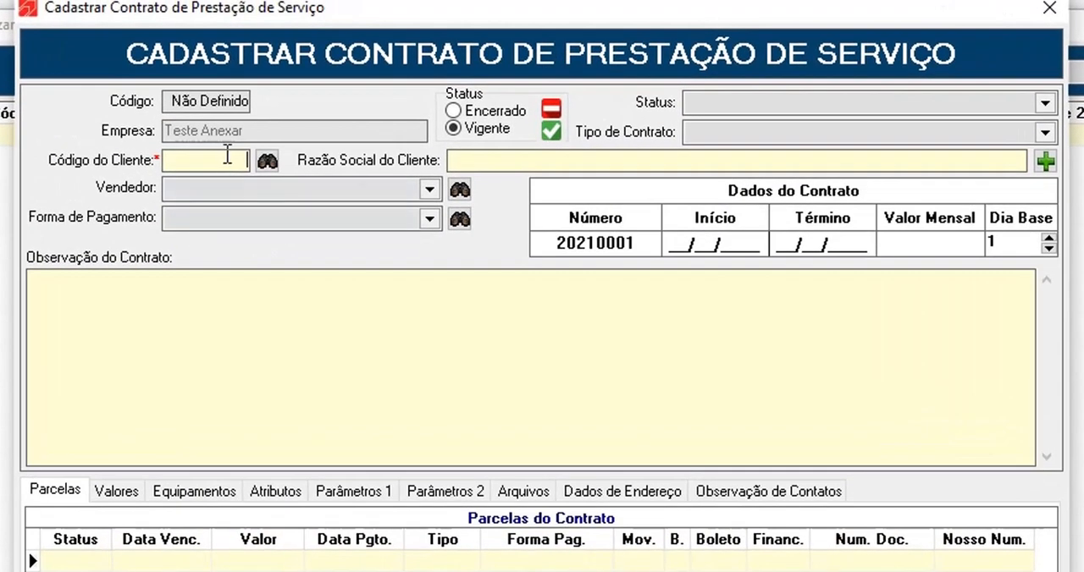
# Assign Cliente Padrão to the contract by its client code and check the options for locating or registering a client
pyautogui.write('1')
pyautogui.press('Tab')
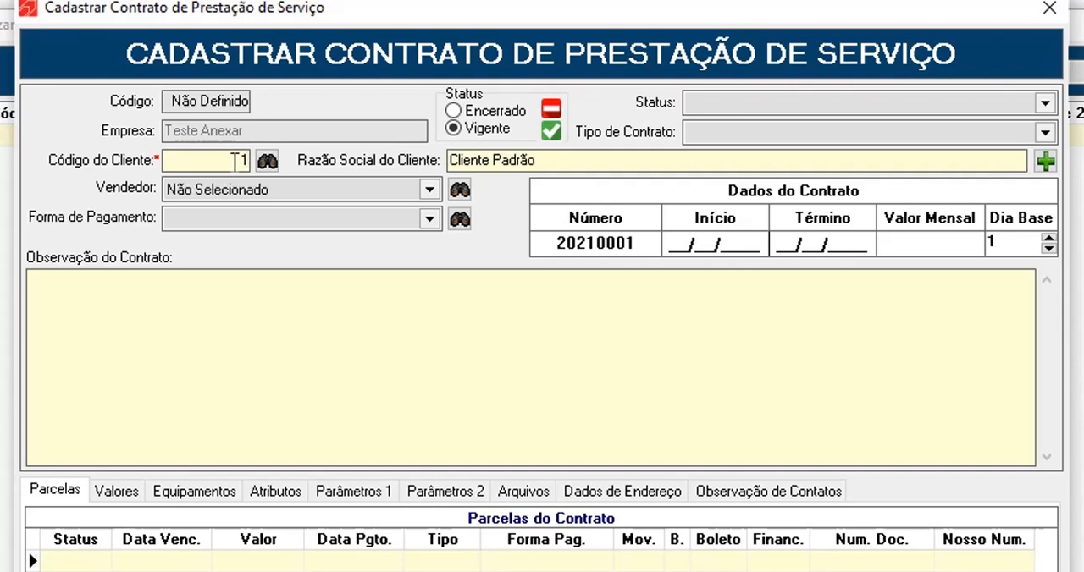
pyautogui.click(569, 161)
pyautogui.click(266, 162)
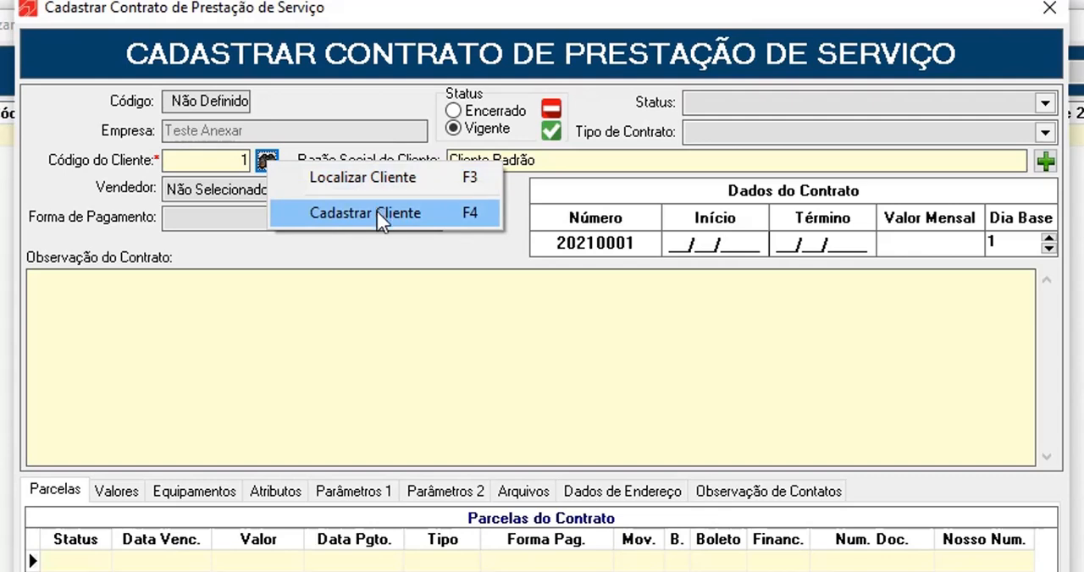
pyautogui.click(375, 274)
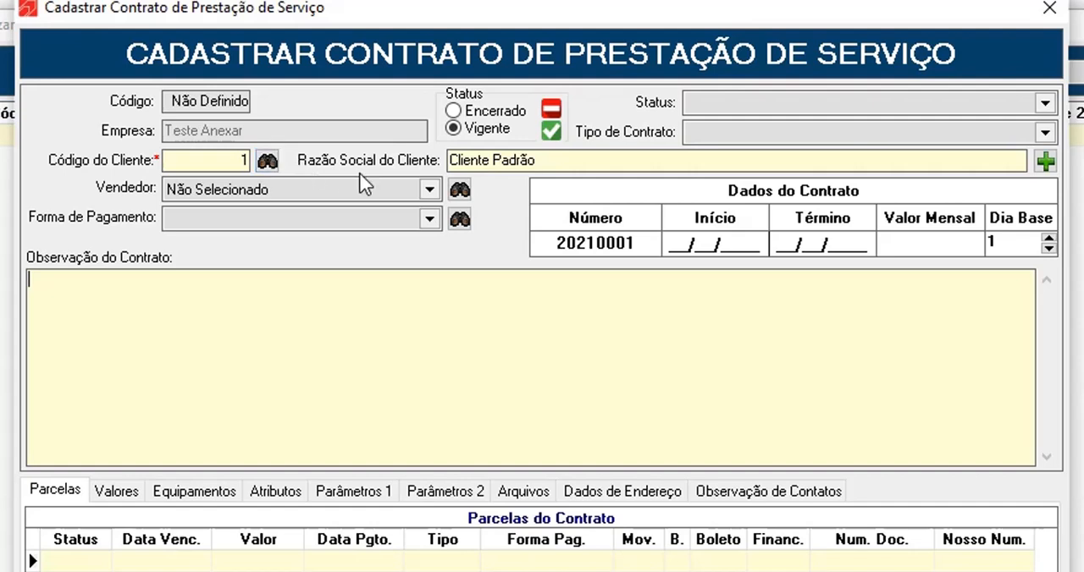
# Examine the available choices for the contract's salesperson, status and contract type
pyautogui.click(377, 188)
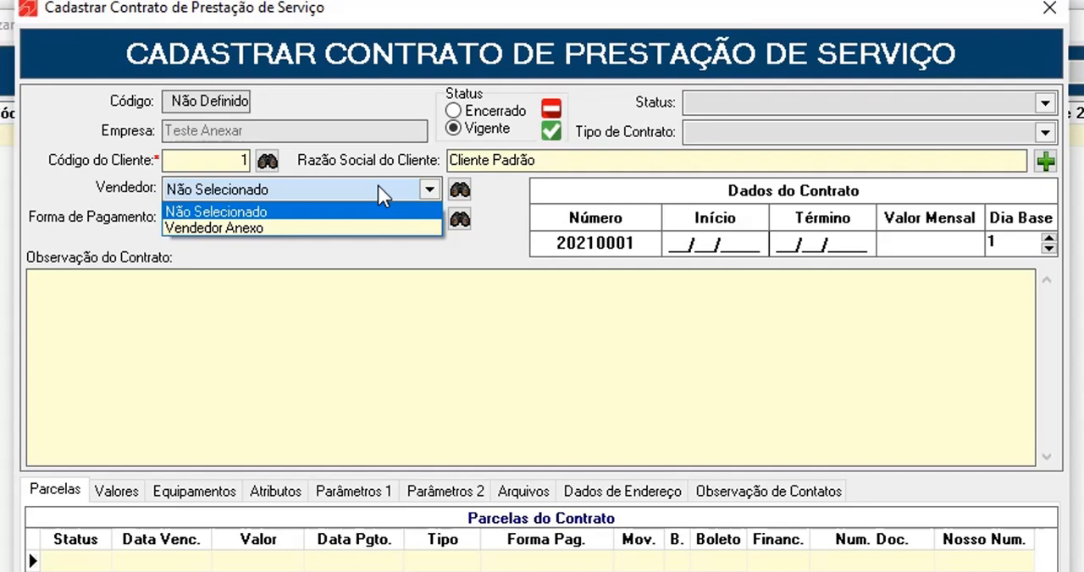
pyautogui.click(378, 185)
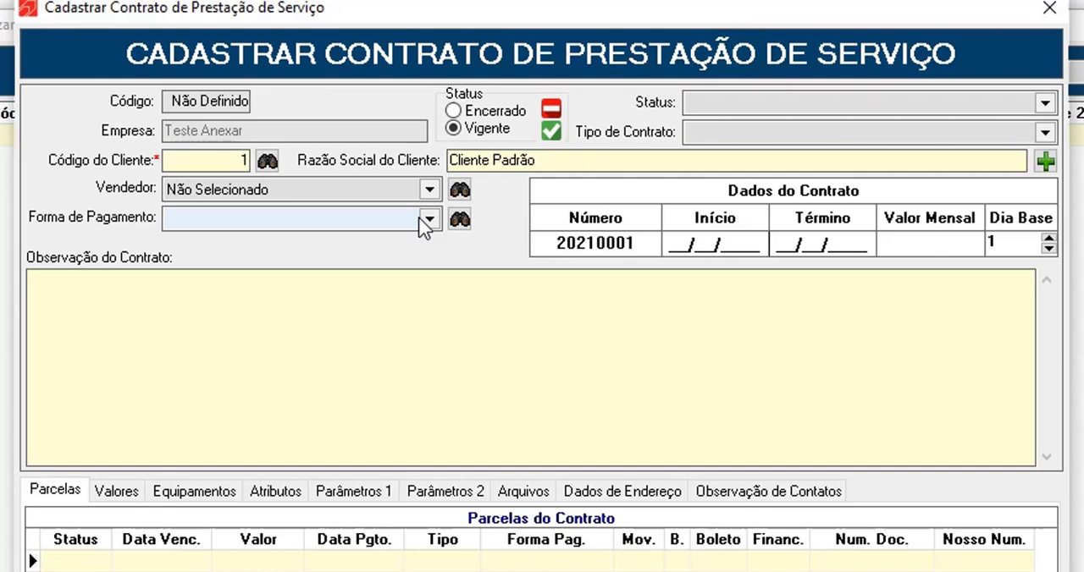
pyautogui.click(794, 100)
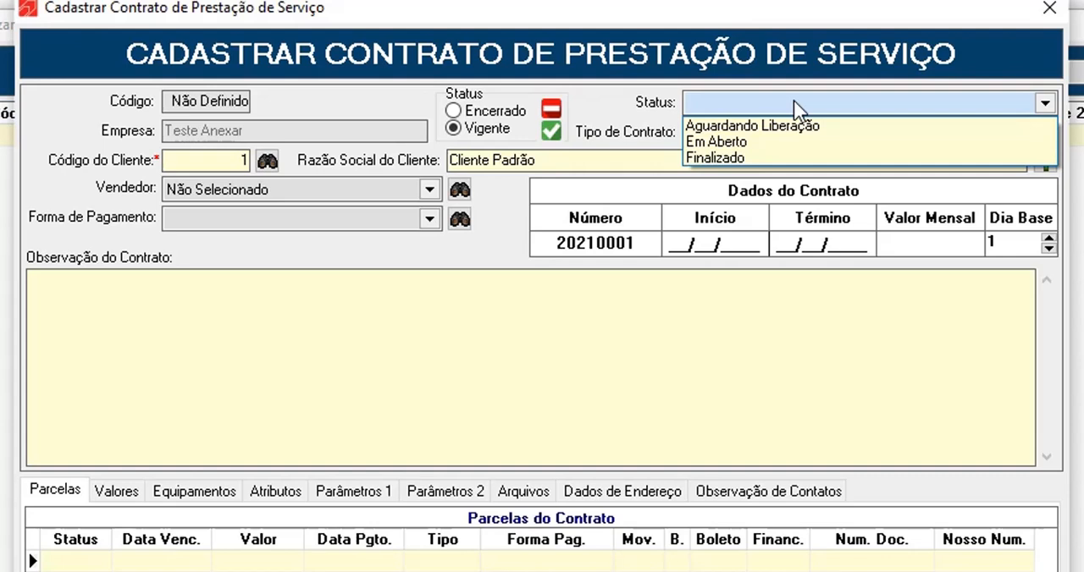
pyautogui.click(793, 100)
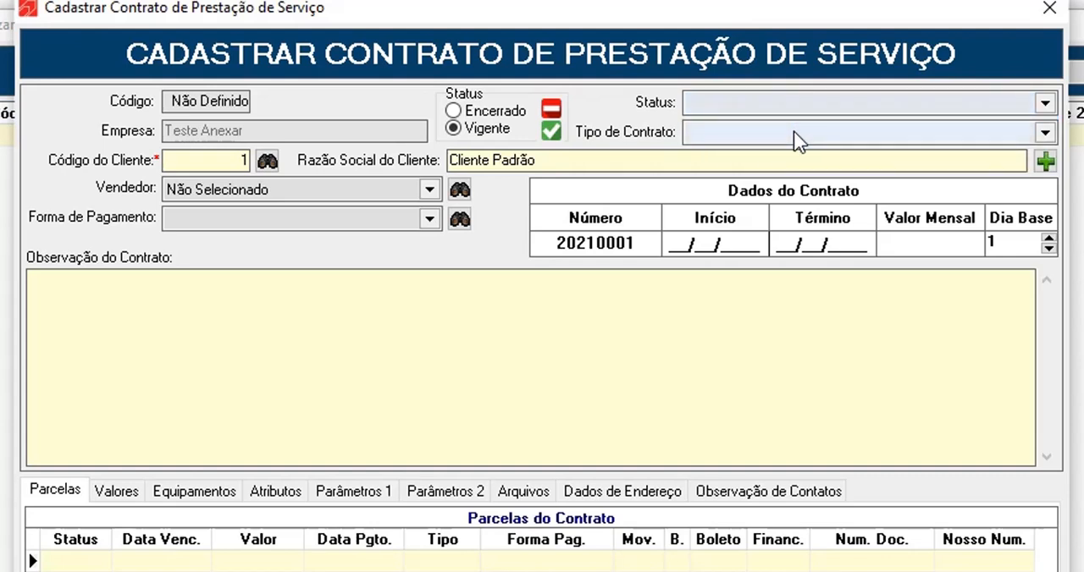
pyautogui.click(796, 138)
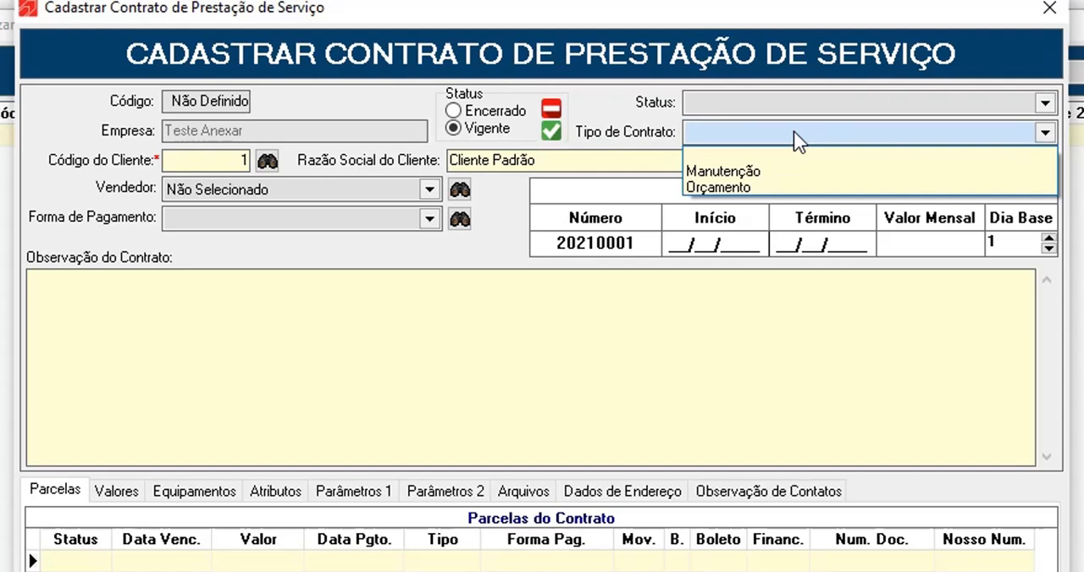
pyautogui.click(470, 222)
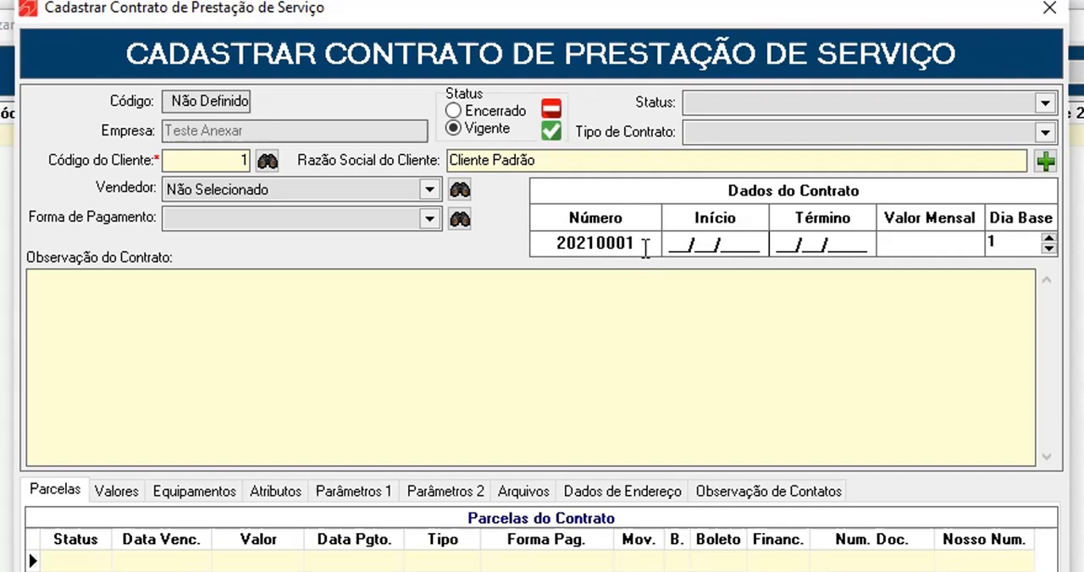
# Clear the contract number and re-enter the same number
pyautogui.click(597, 243)
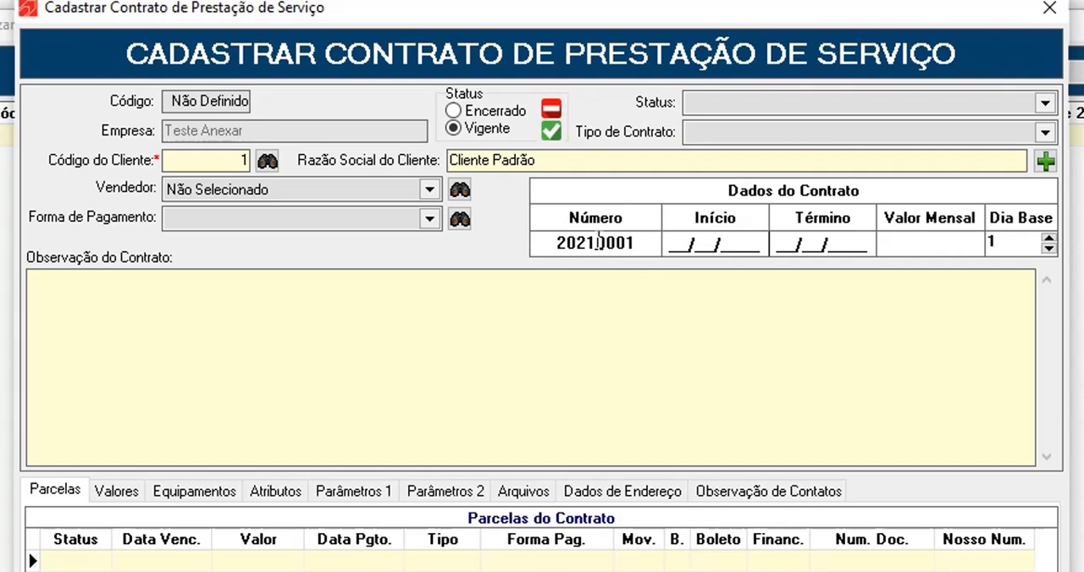
pyautogui.click(635, 240)
pyautogui.click(598, 246)
pyautogui.click(646, 246)
pyautogui.press('BackSpace')
pyautogui.press('BackSpace')
pyautogui.press('BackSpace')
pyautogui.press('BackSpace')
pyautogui.press('BackSpace')
pyautogui.press('BackSpace')
pyautogui.press('BackSpace')
pyautogui.press('BackSpace')
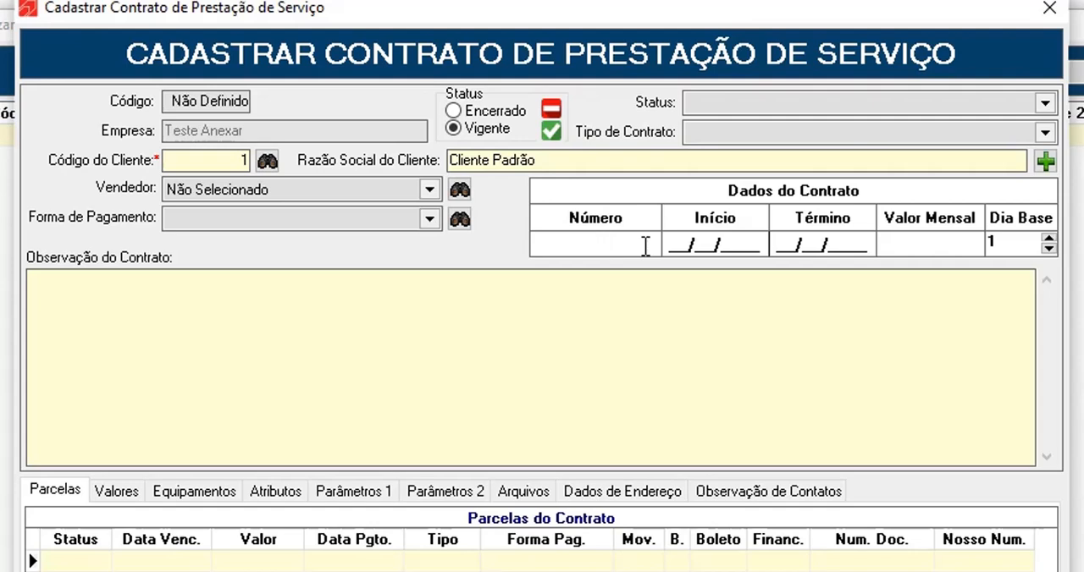
pyautogui.write('2021000')
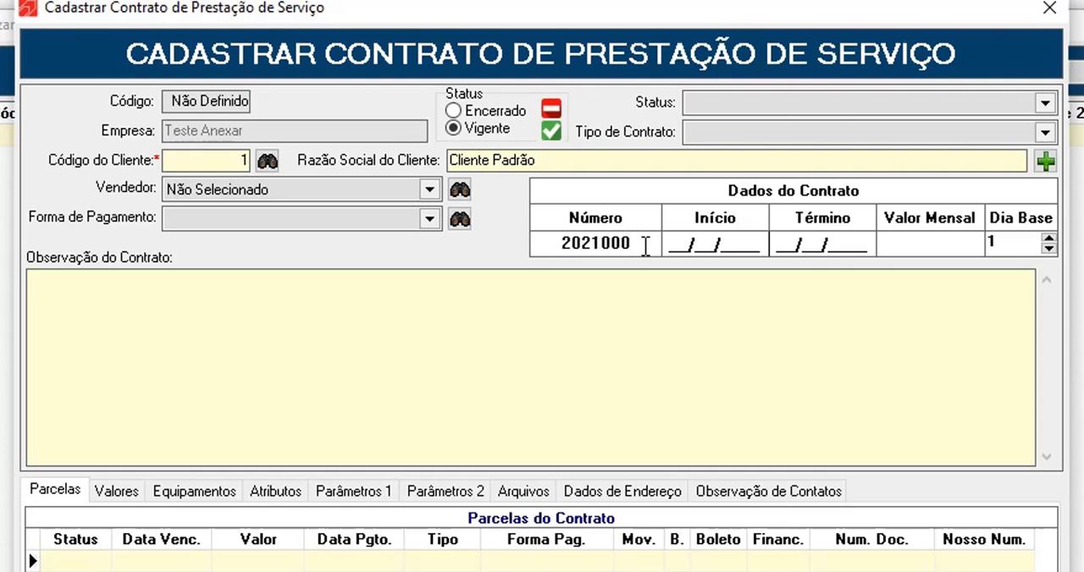
pyautogui.write('1')
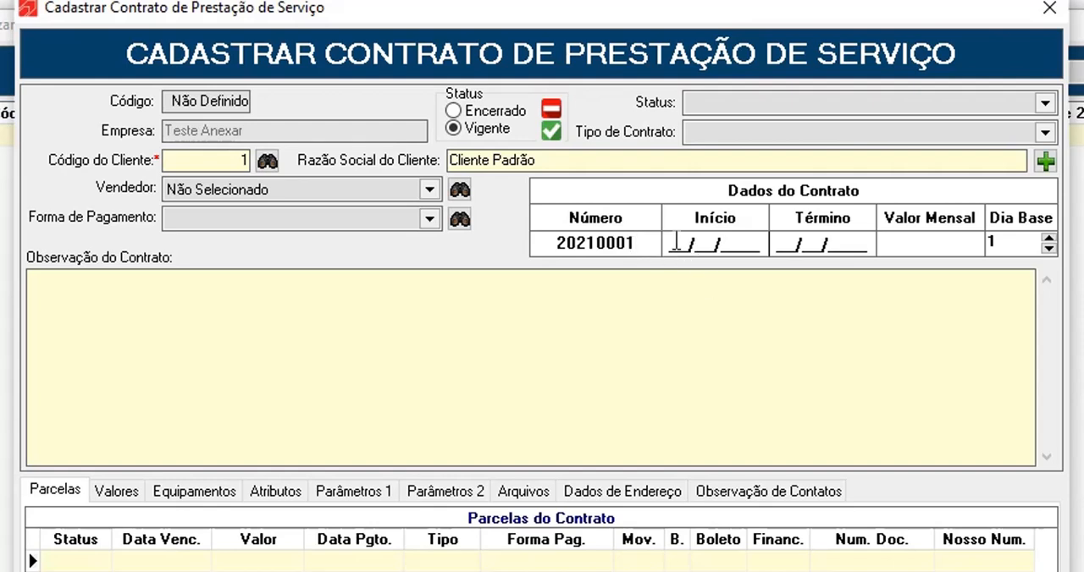
# Set the contract's start date to 01/01/2021 and its end date to 01/01/2022
pyautogui.click(676, 243)
pyautogui.write('01/01/')
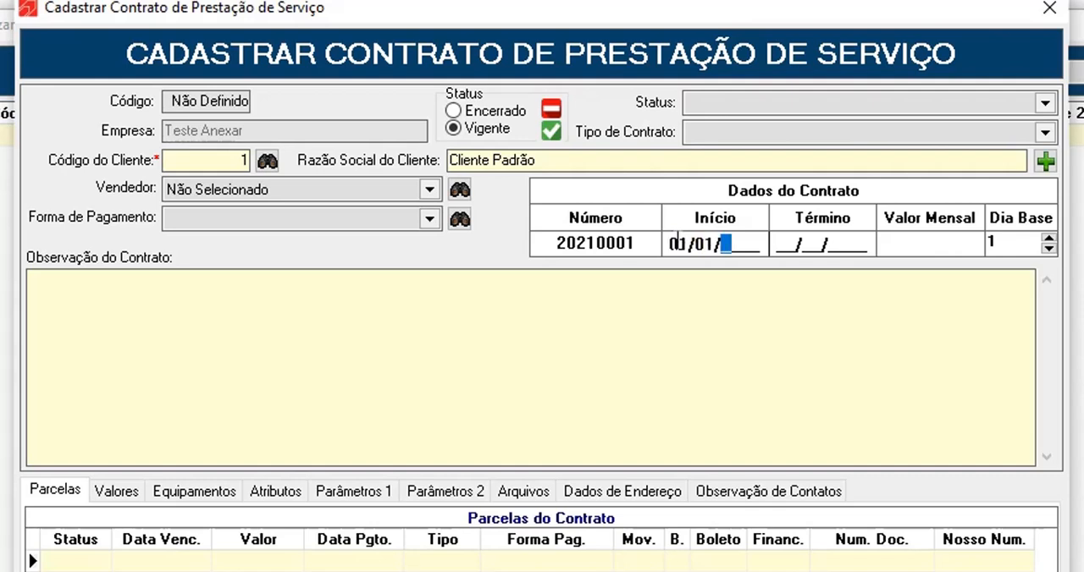
pyautogui.write('2021')
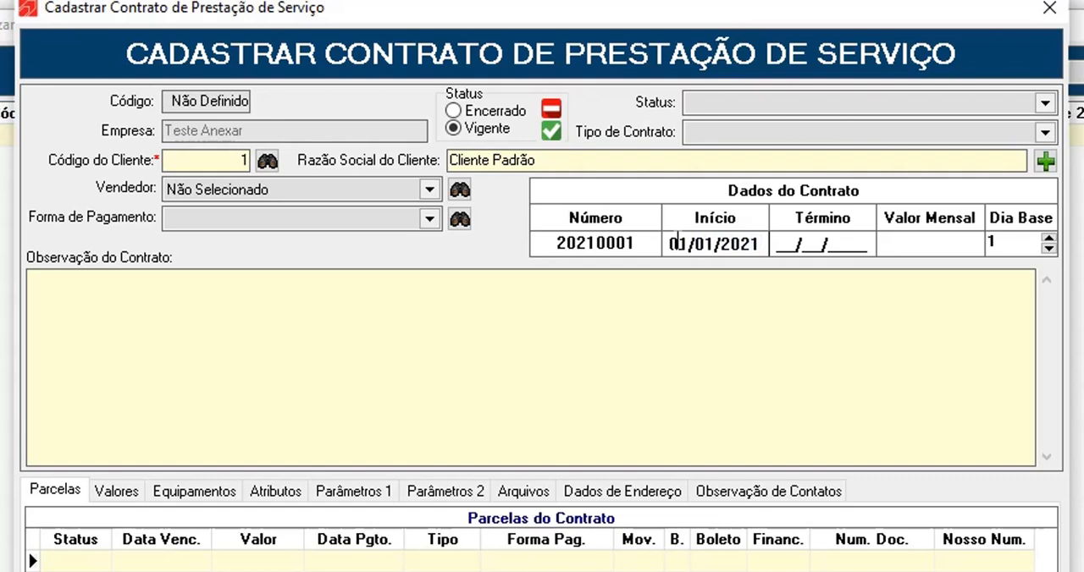
pyautogui.press('Tab')
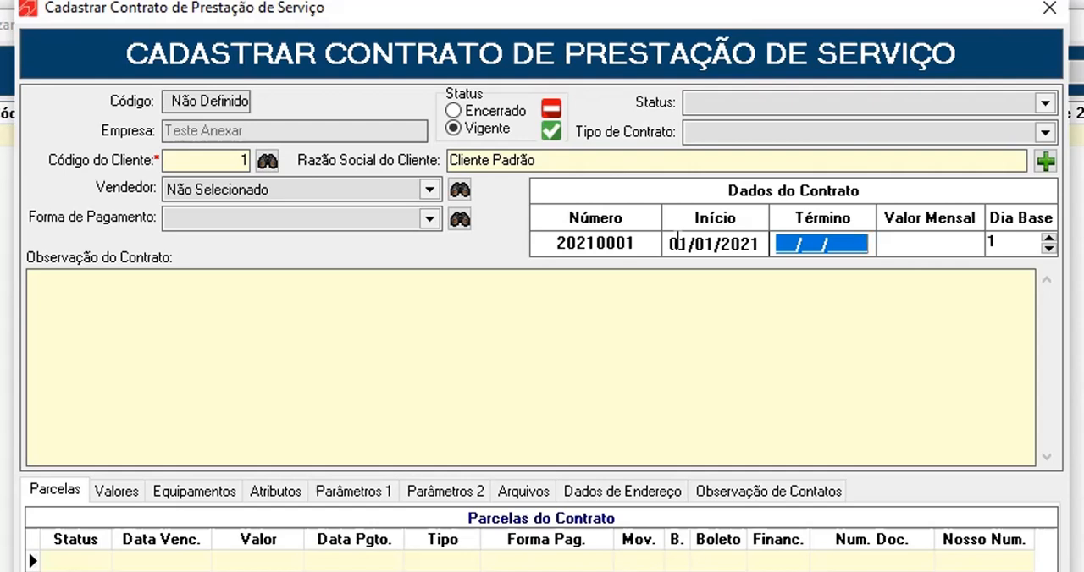
pyautogui.write('01/01/')
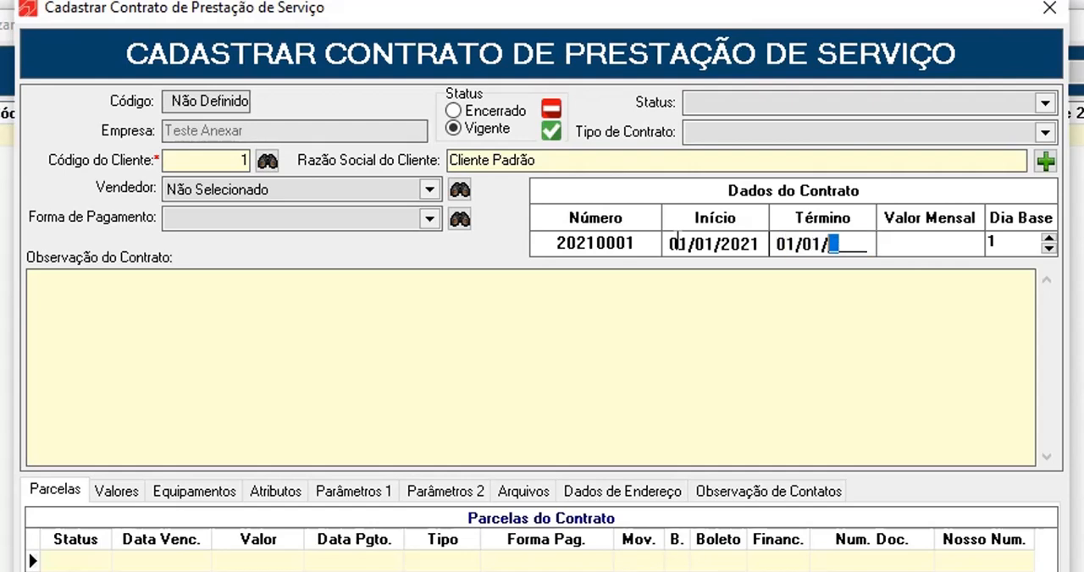
pyautogui.write('2022')
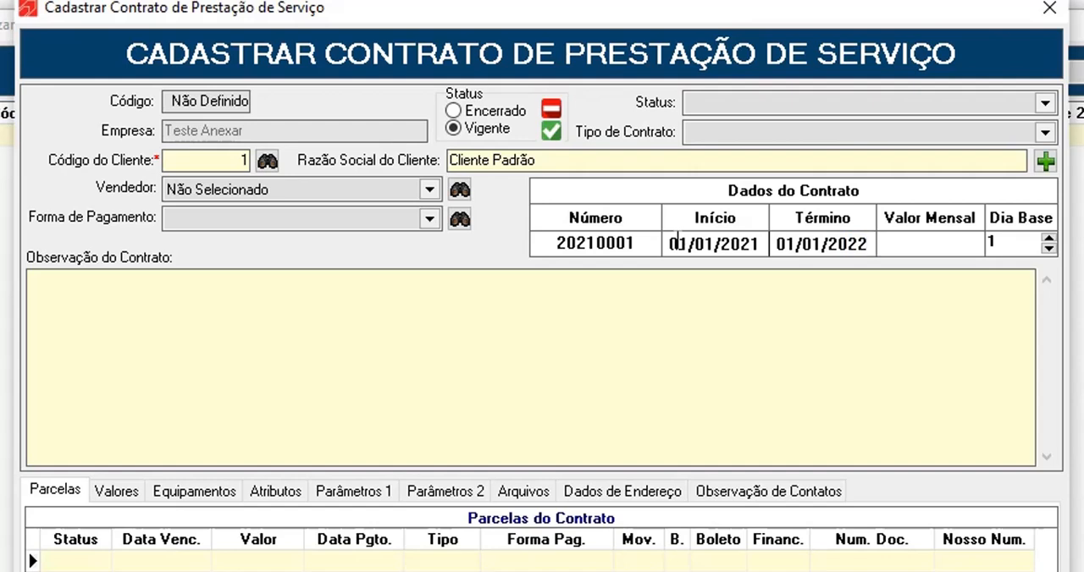
# Set the contract's monthly value to 100 and its base day to 20
pyautogui.click(918, 243)
pyautogui.write('100')
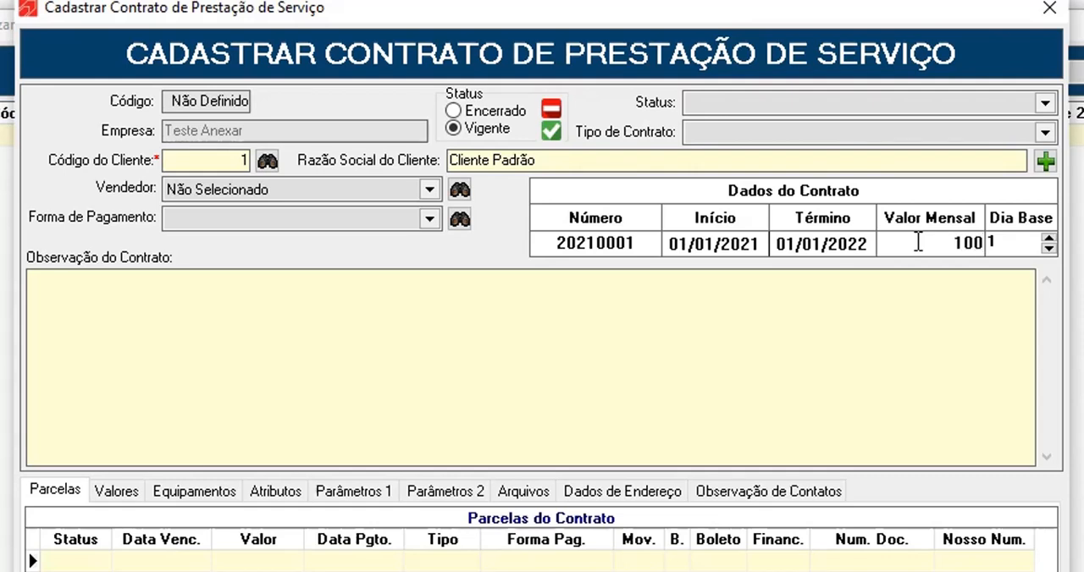
pyautogui.click(1013, 243)
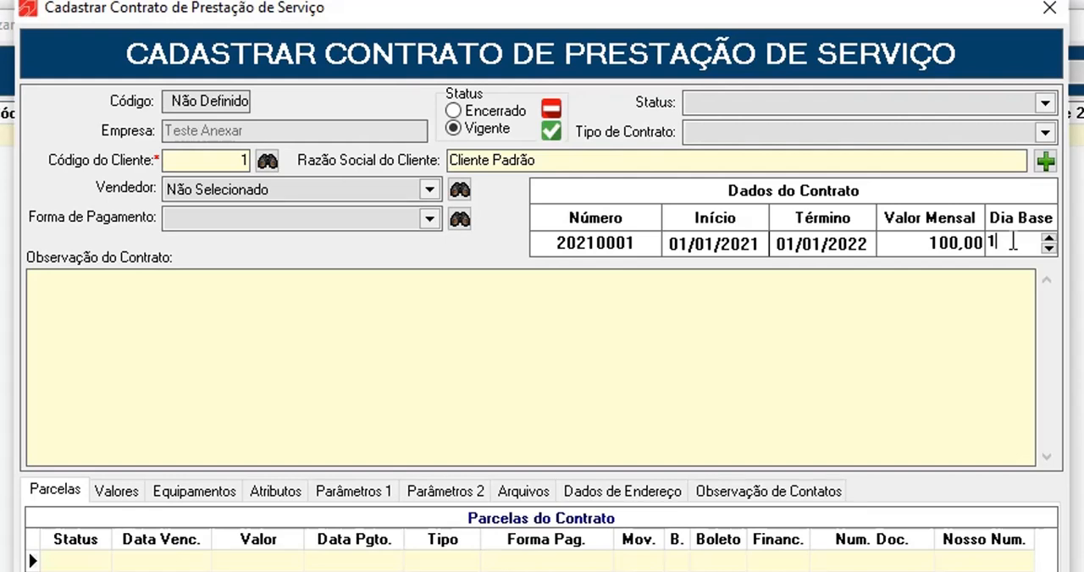
pyautogui.press('BackSpace')
pyautogui.write('20')
pyautogui.click(908, 312)
pyautogui.click(913, 243)
pyautogui.click(1013, 246)
pyautogui.click(897, 355)
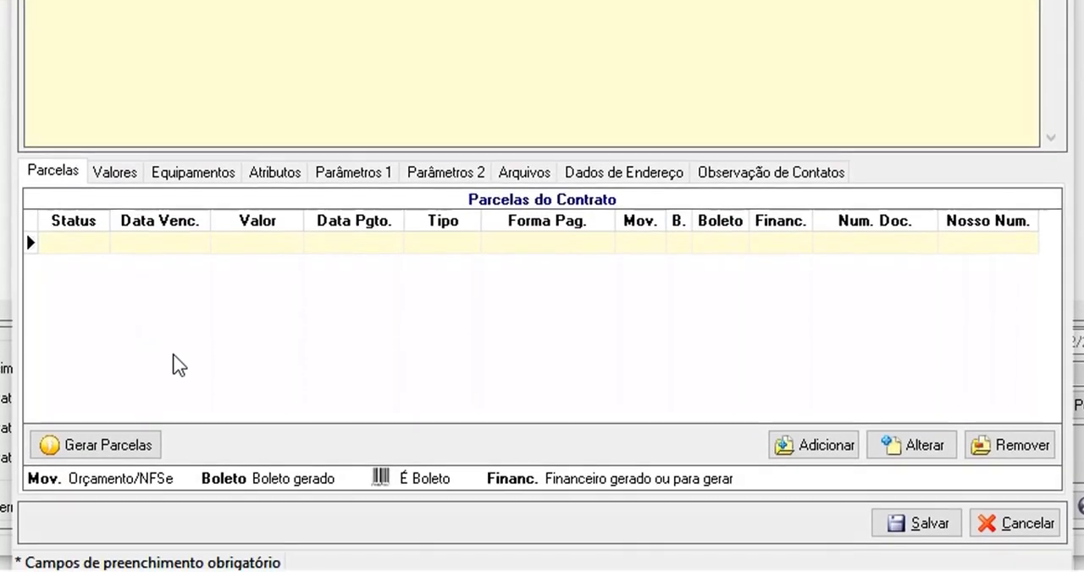
# Start generating the contract's installments with a quantity of 12, payment method Prazo and initial month Janeiro
pyautogui.click(174, 359)
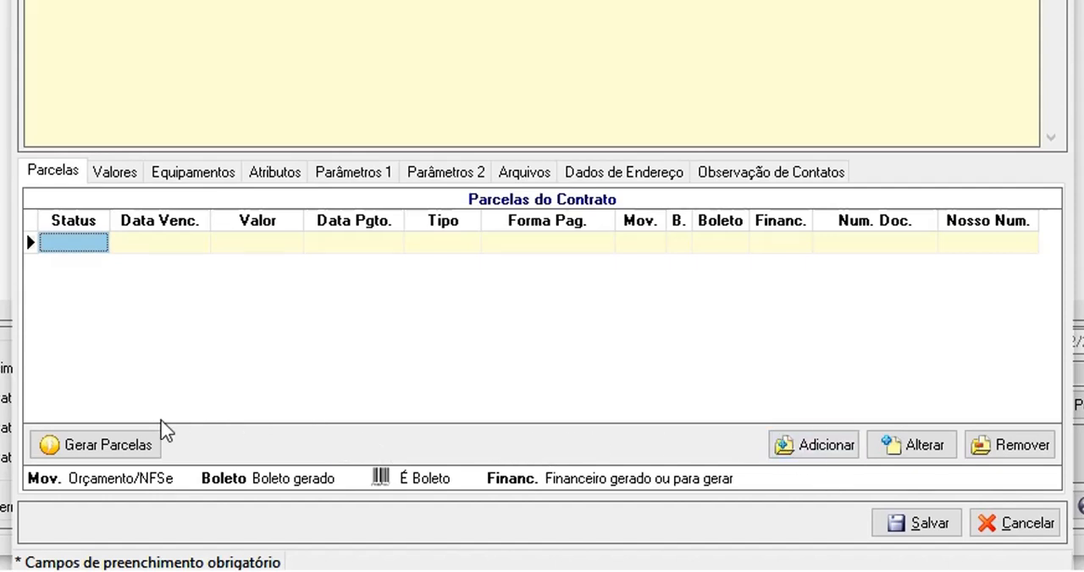
pyautogui.click(138, 446)
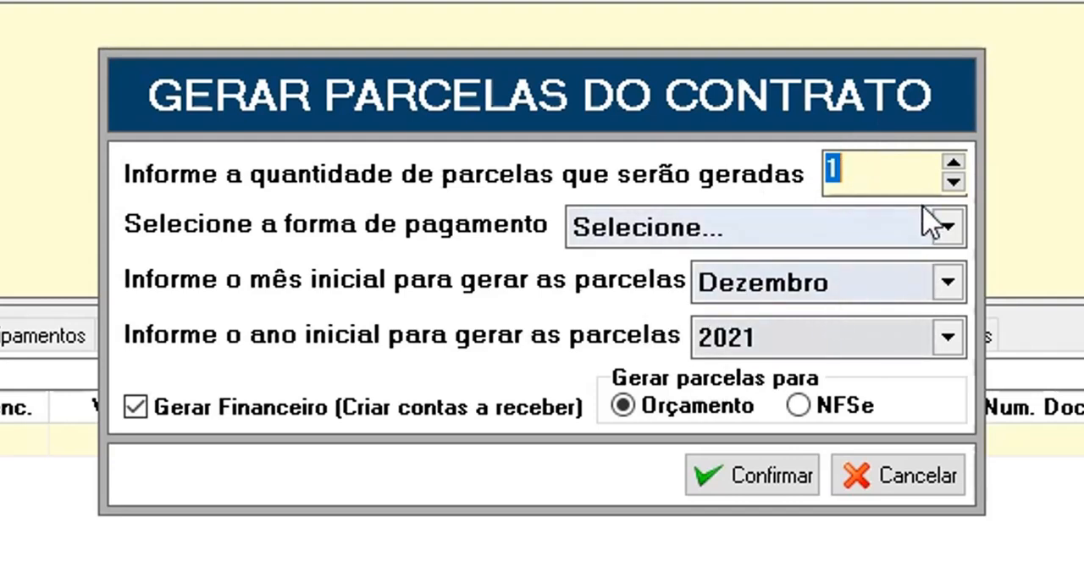
pyautogui.write('12')
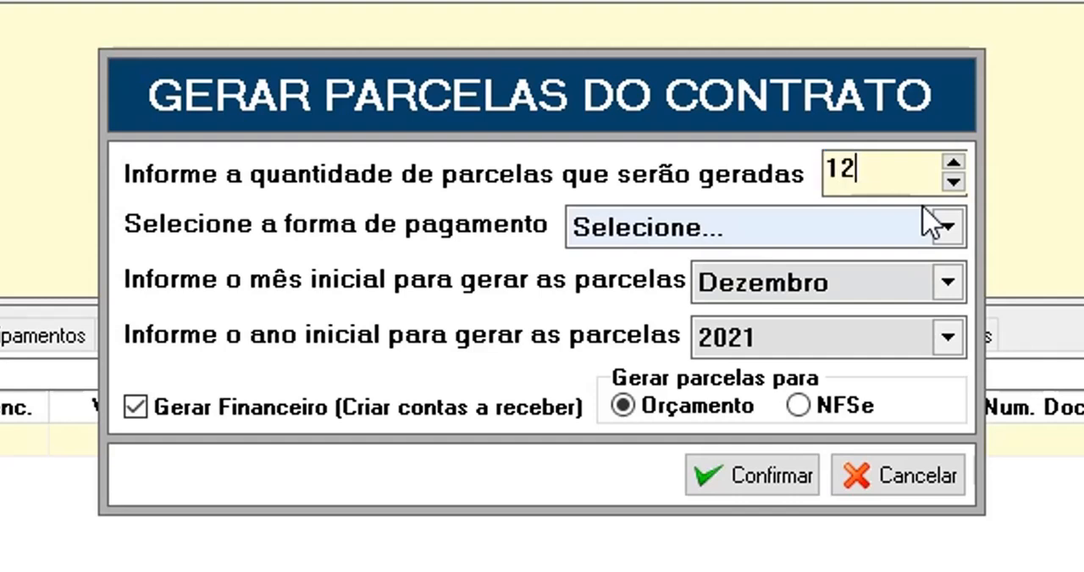
pyautogui.click(665, 246)
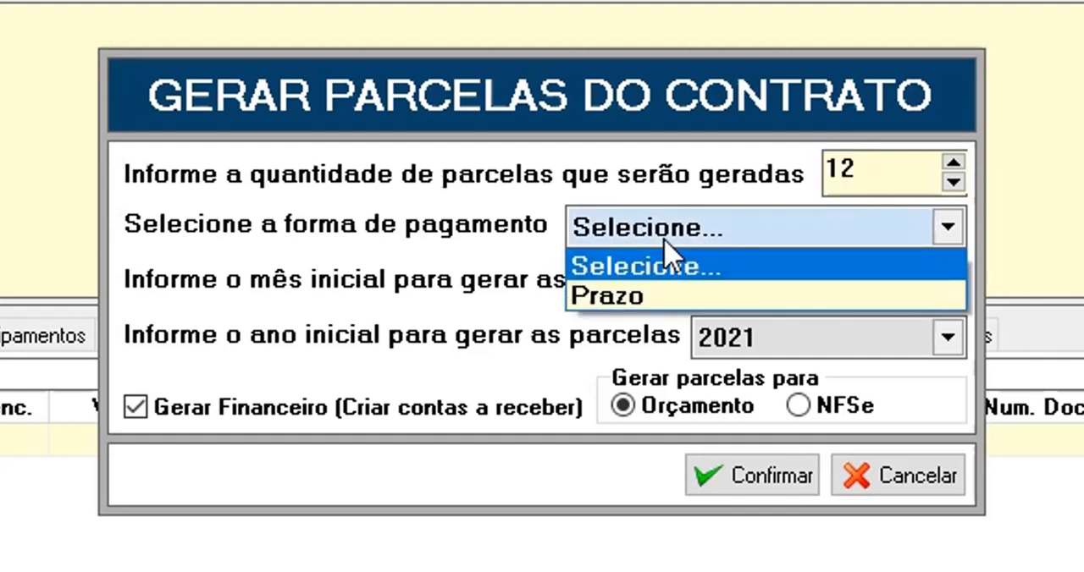
pyautogui.click(643, 298)
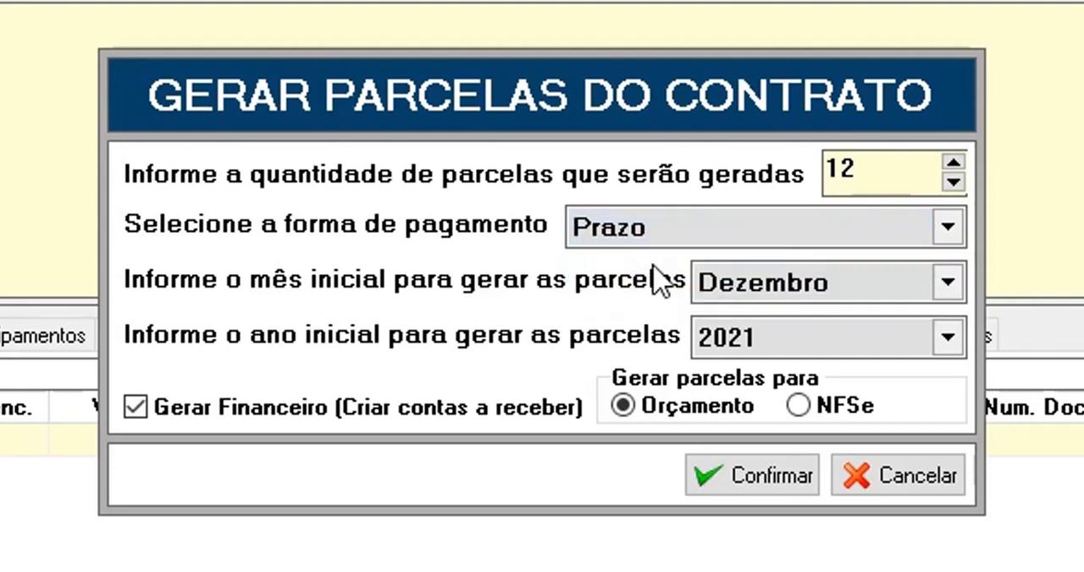
pyautogui.click(718, 286)
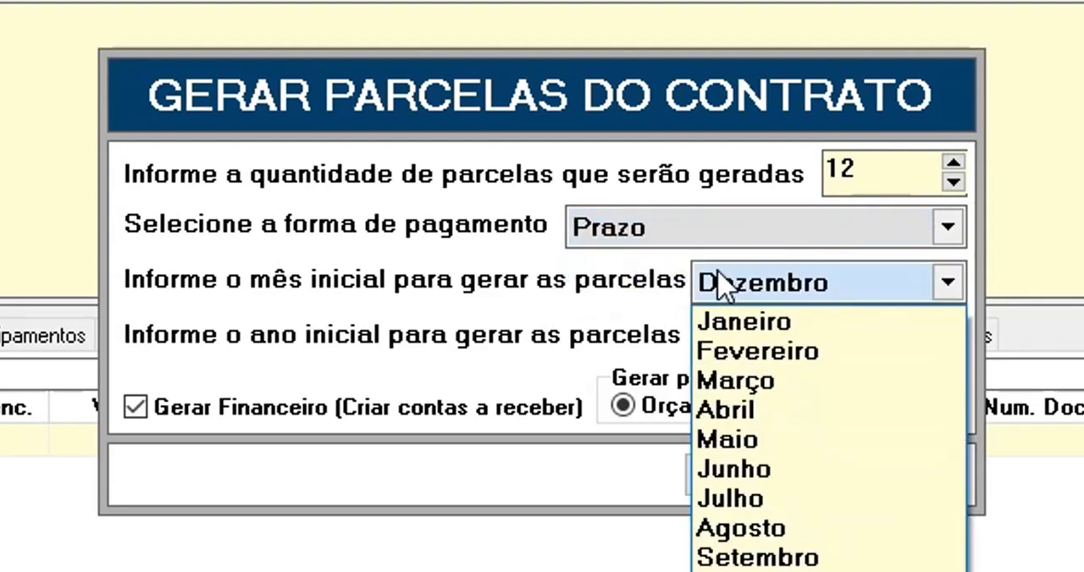
pyautogui.click(751, 326)
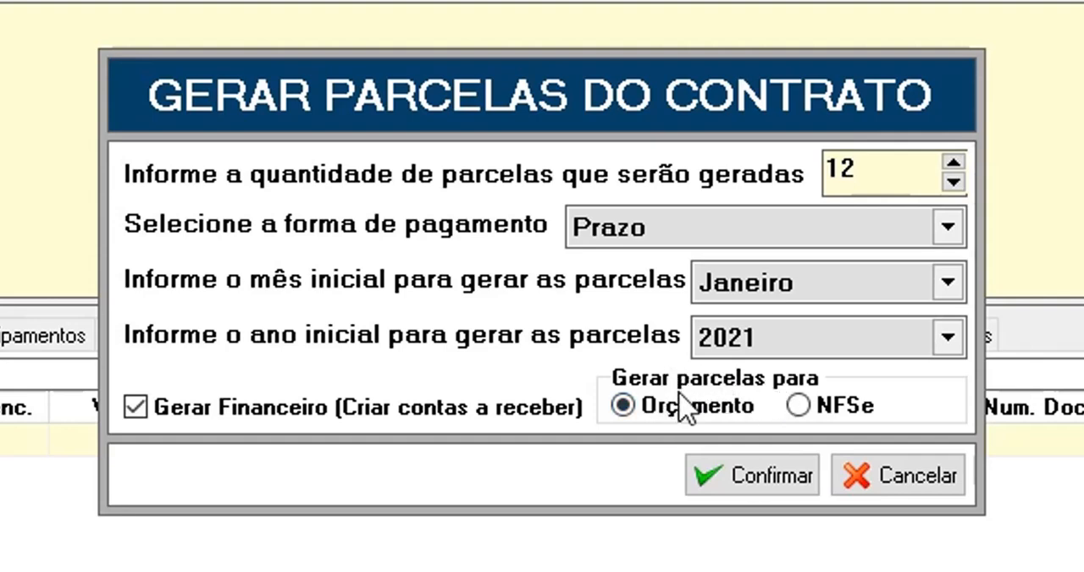
# Set the installments to be generated for NFSe, confirm the generation and review the resulting installment list
pyautogui.click(810, 403)
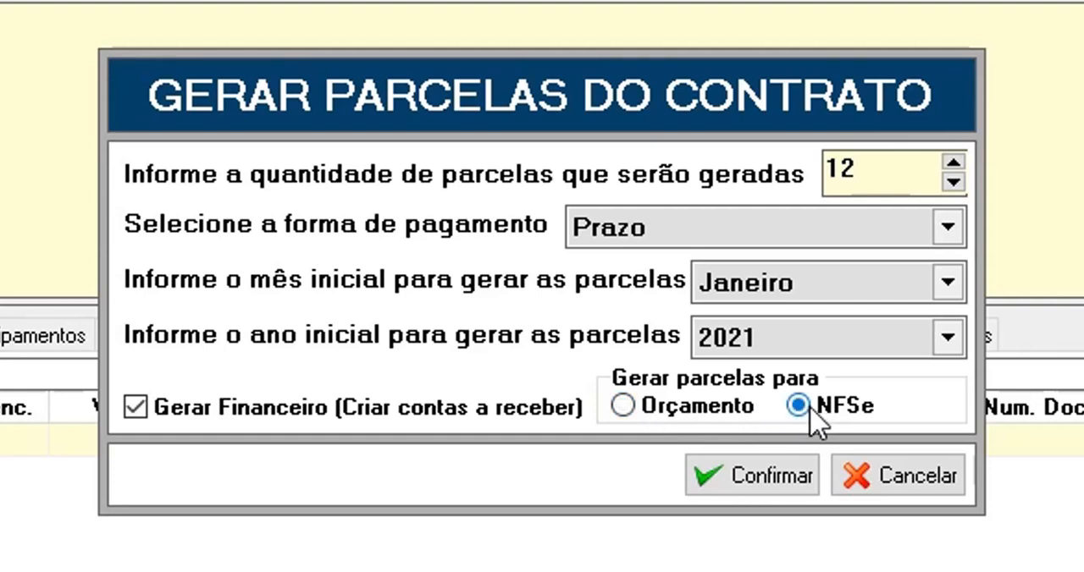
pyautogui.click(769, 474)
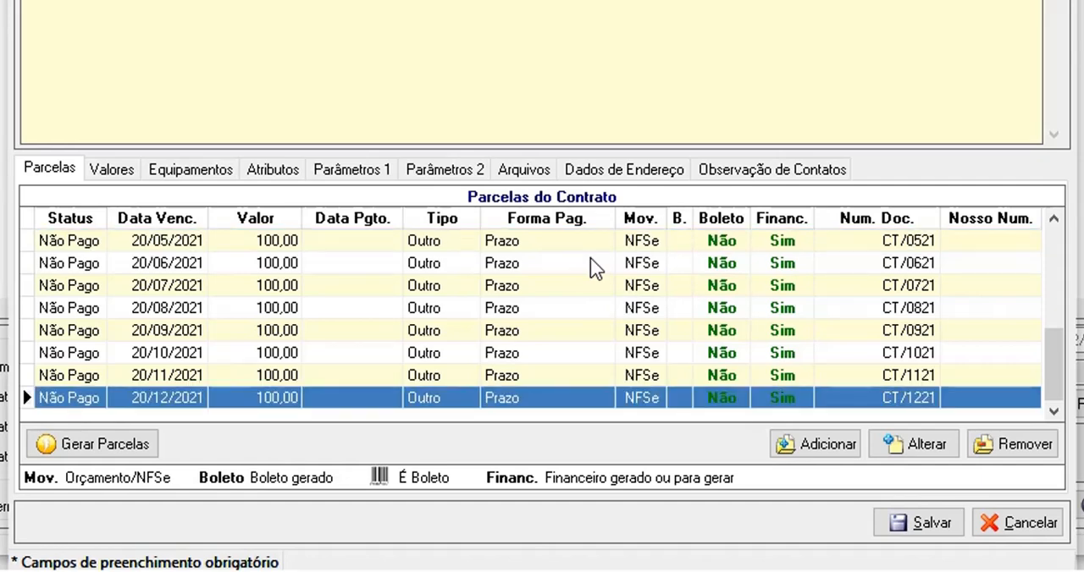
pyautogui.scroll(9, 590, 259)
pyautogui.scroll(2, 595, 268)
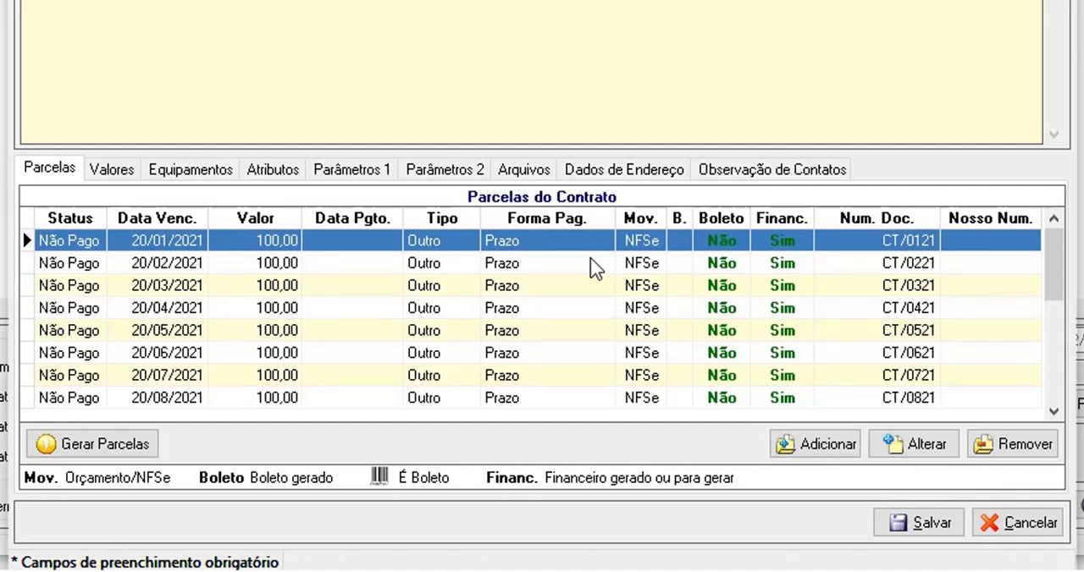
pyautogui.scroll(-11, 595, 267)
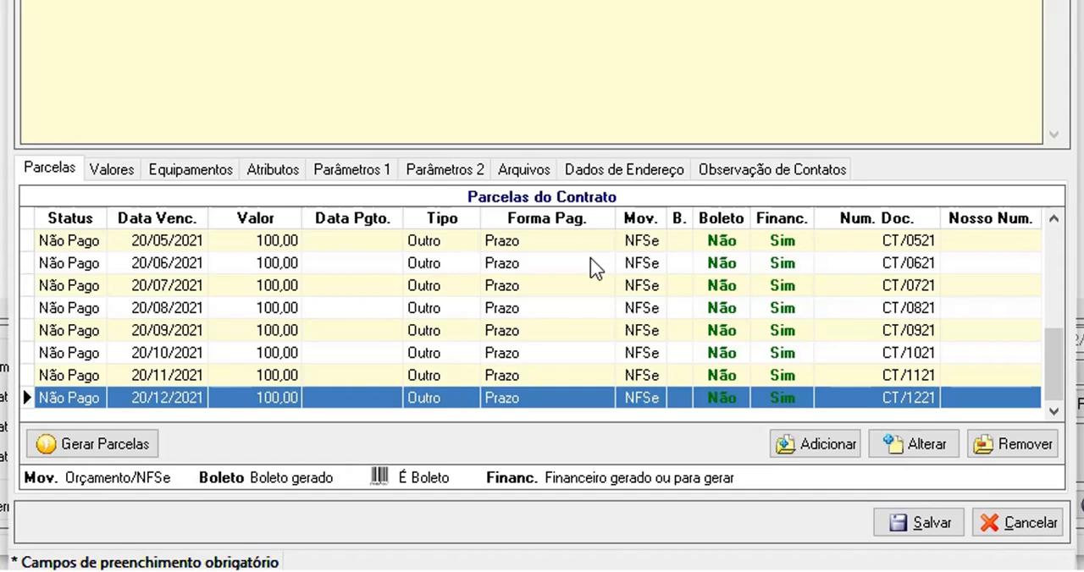
pyautogui.scroll(11, 595, 267)
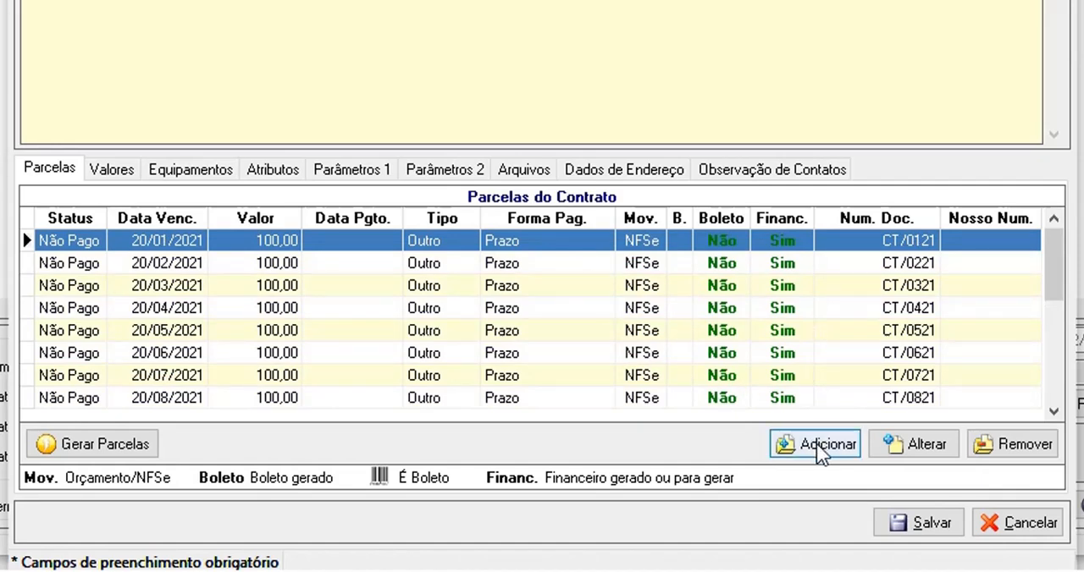
# Start adding an extra contract installment due 20/01/2022 with a value of 100 and payment method Prazo
pyautogui.scroll(-11, 816, 444)
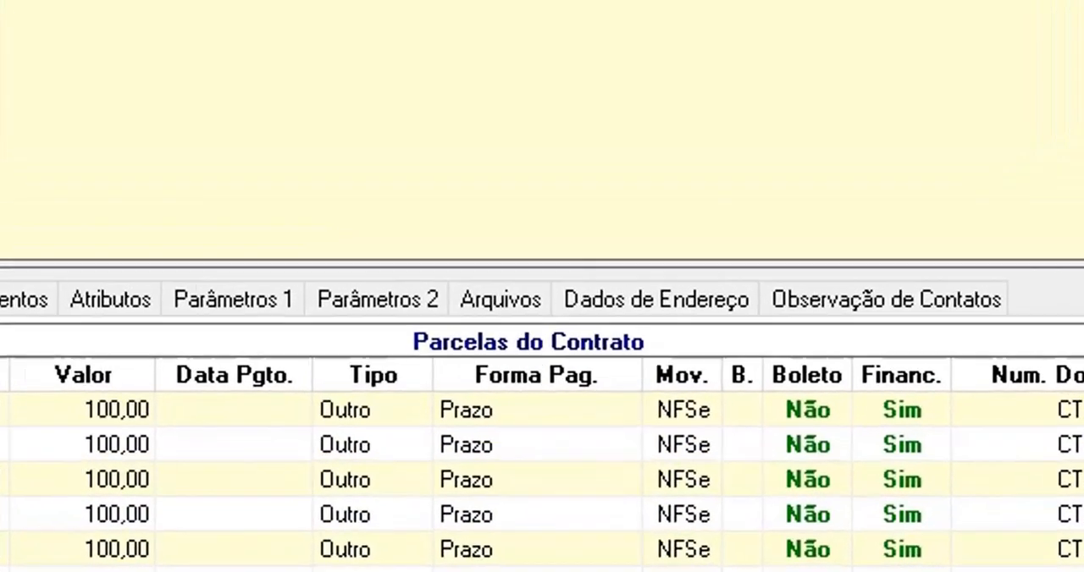
pyautogui.click(778, 452)
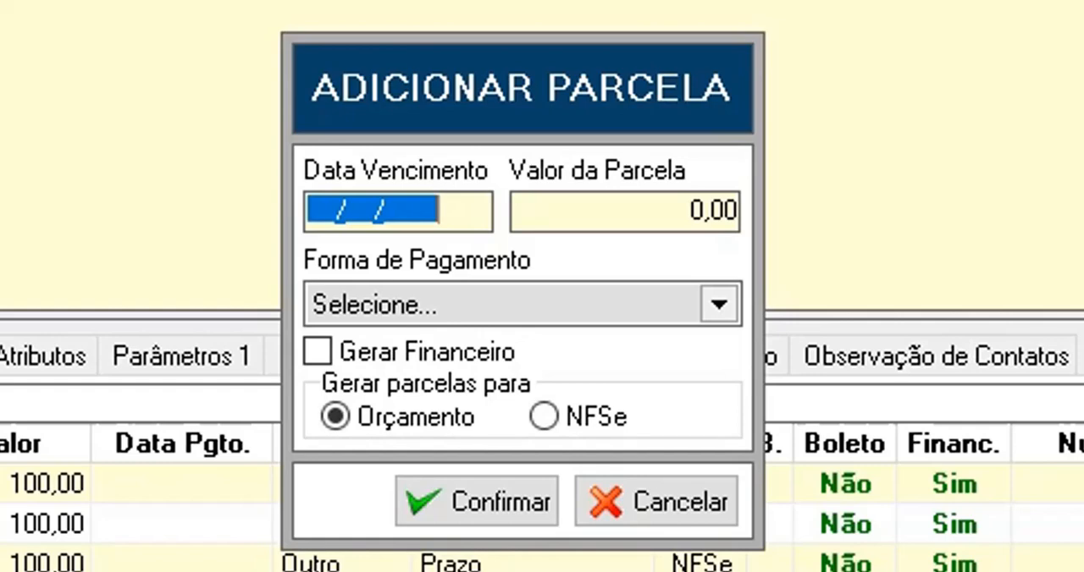
pyautogui.write('20/01/')
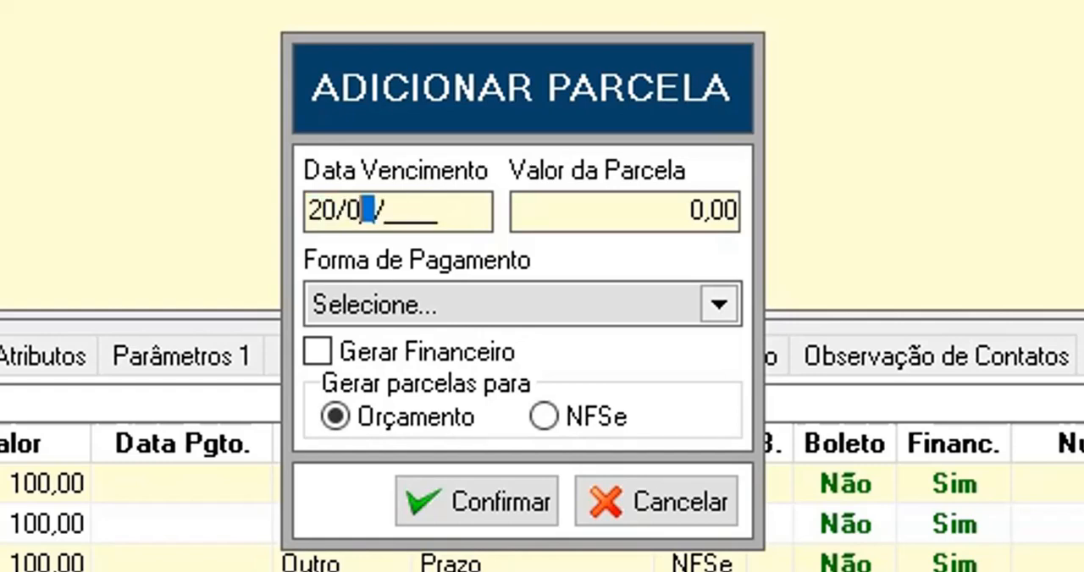
pyautogui.write('2022')
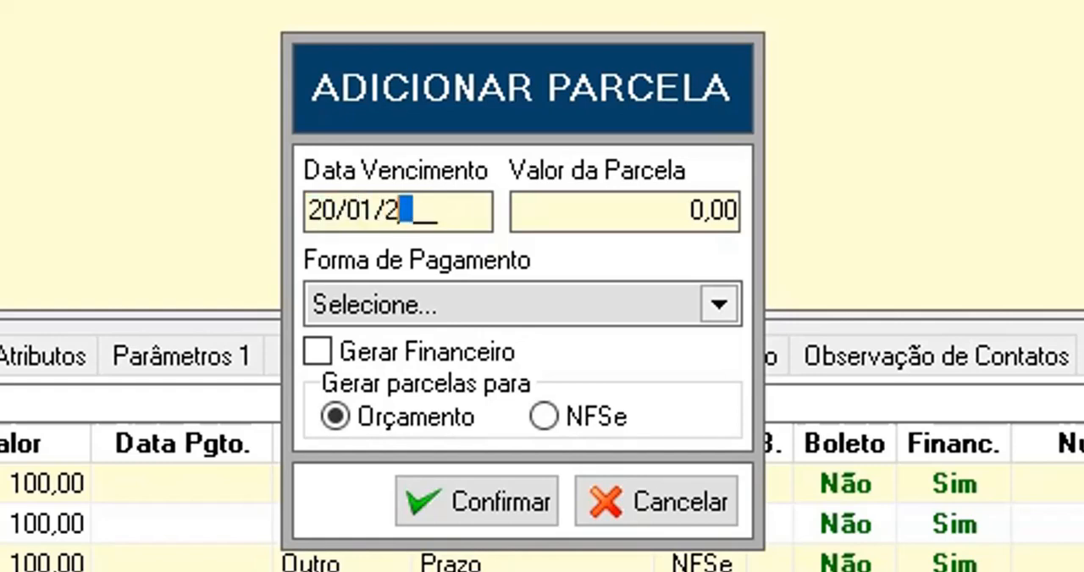
pyautogui.press('Tab')
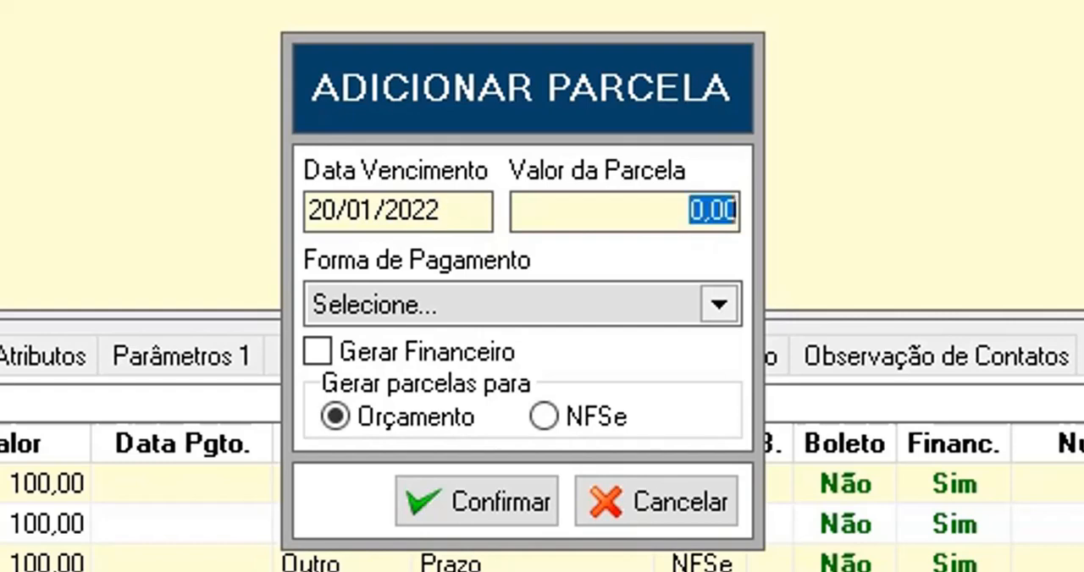
pyautogui.write('100')
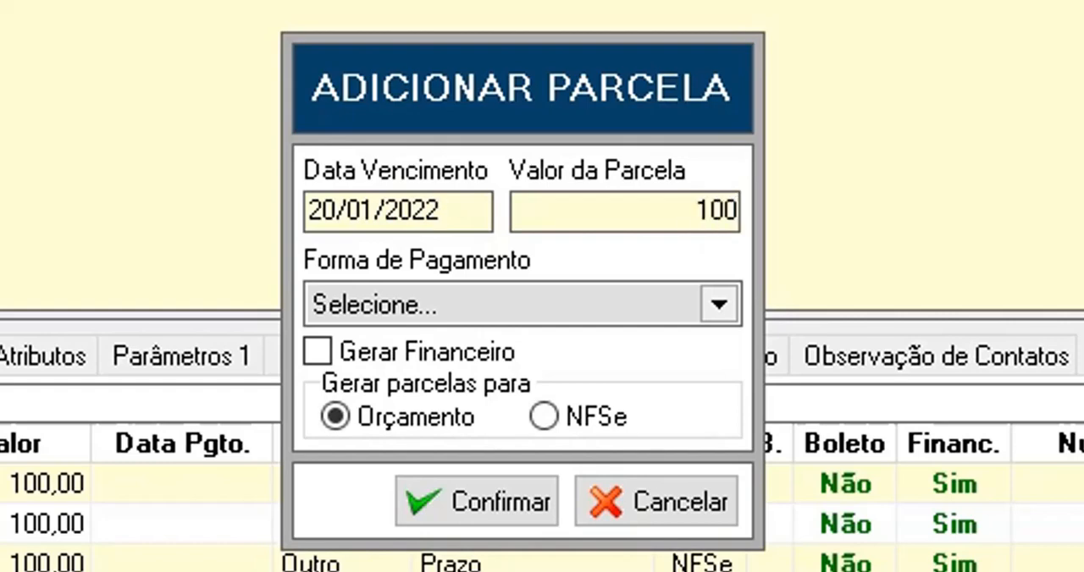
pyautogui.press('Tab')
pyautogui.press('p')
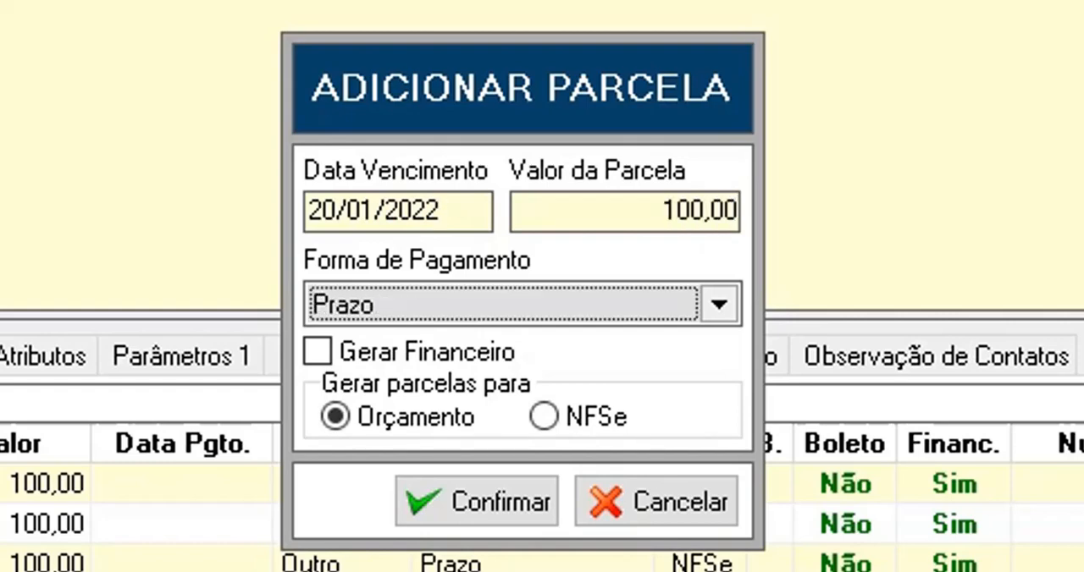
# Enable Gerar Financeiro for the extra installment, set it to be generated for NFSe and confirm it
pyautogui.press('Tab')
pyautogui.press('space')
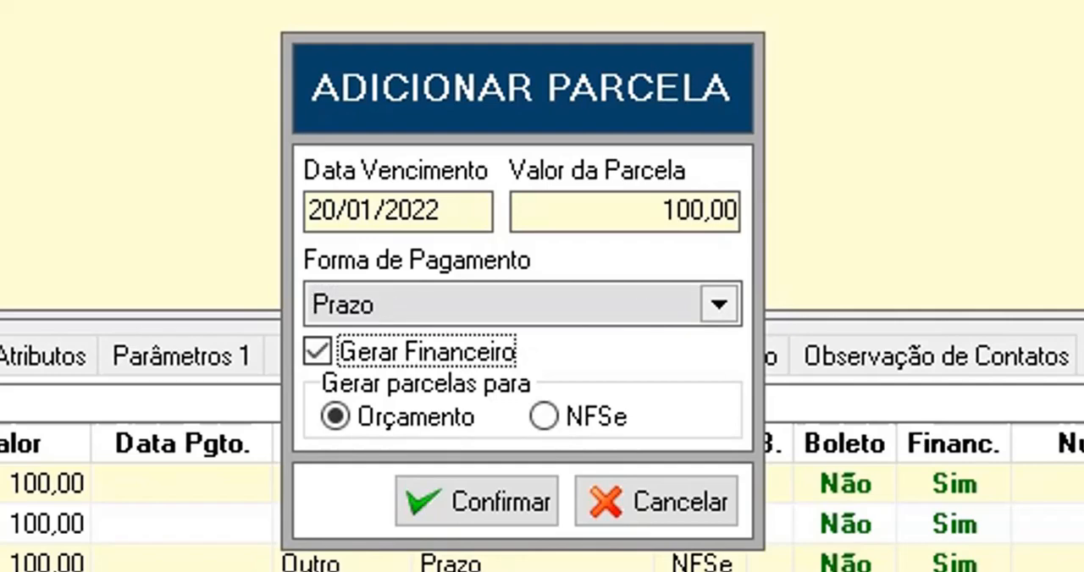
pyautogui.press('Tab')
pyautogui.press('Right')
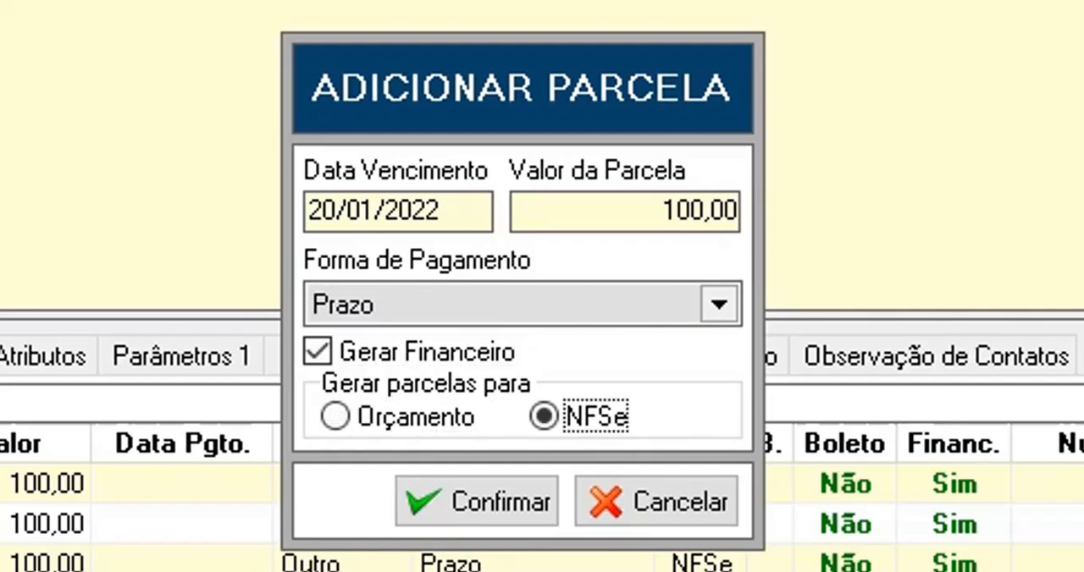
pyautogui.press('Tab')
pyautogui.press('Return')
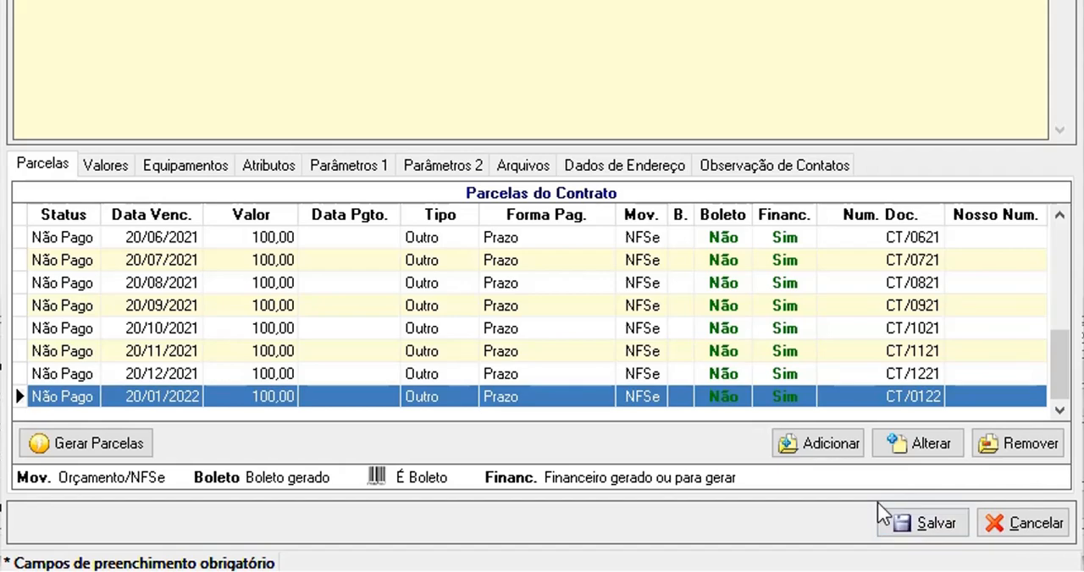
# Examine the contract's hour quantity, the normal, additional and extra hour value fields, and the readjustment index
pyautogui.click(129, 166)
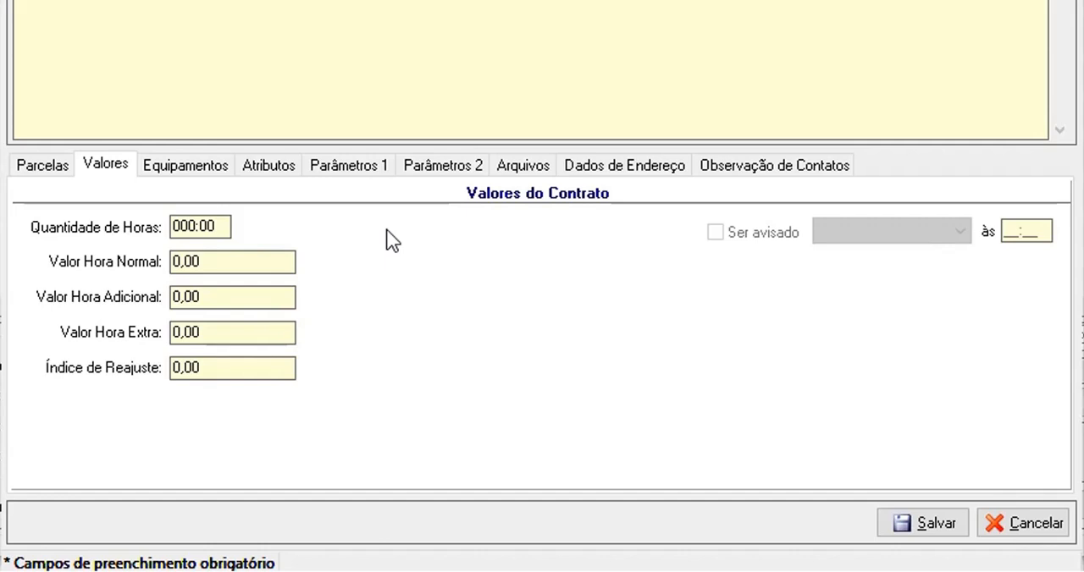
pyautogui.click(235, 253)
pyautogui.click(226, 292)
pyautogui.click(250, 326)
pyautogui.click(242, 367)
pyautogui.click(224, 217)
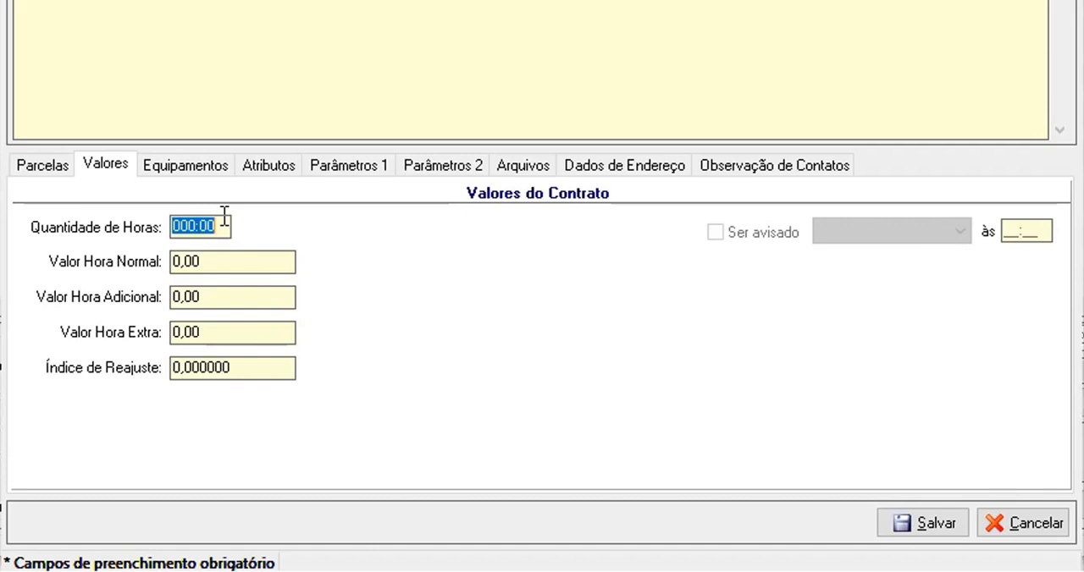
pyautogui.press('Tab')
pyautogui.press('Tab')
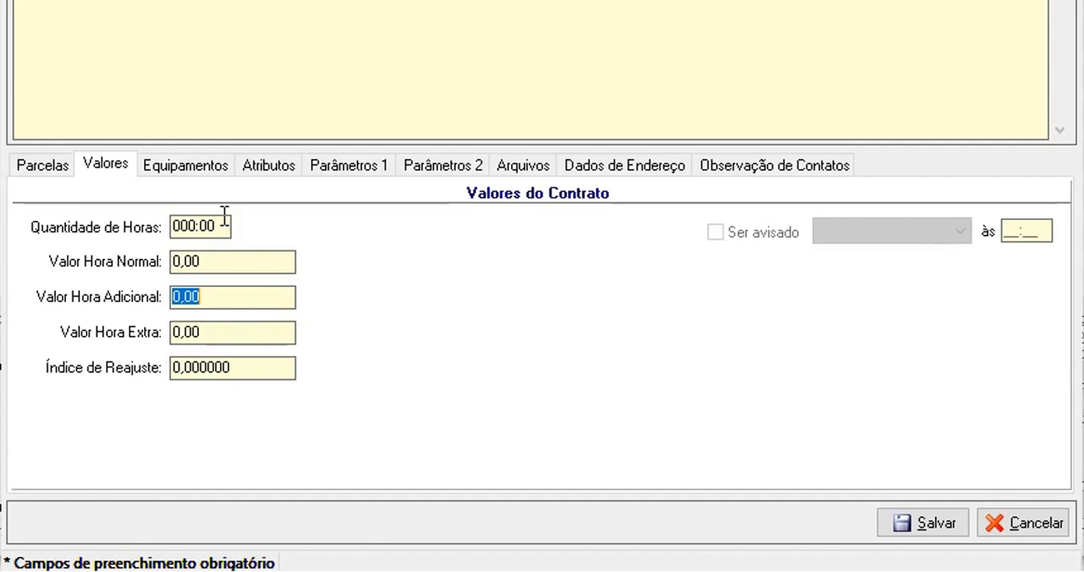
pyautogui.press('Tab')
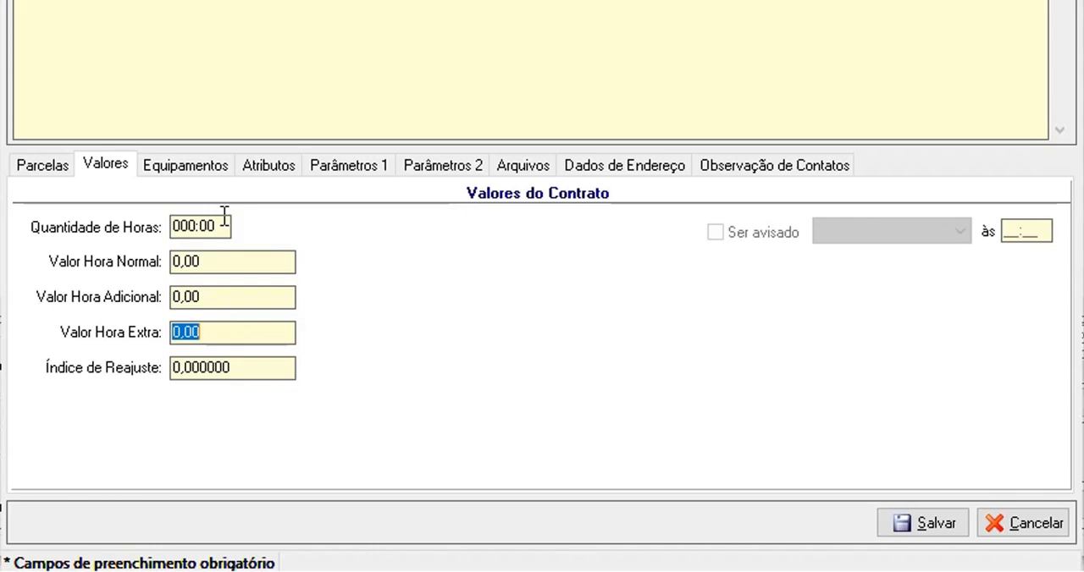
pyautogui.hotkey('shift', 'Tab')
pyautogui.hotkey('shift', 'Tab')
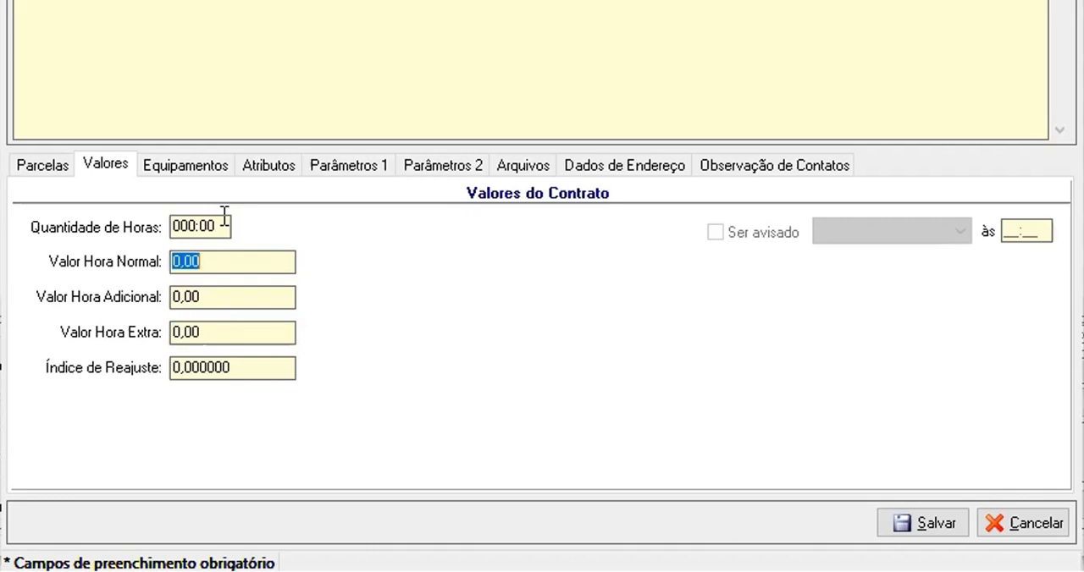
pyautogui.click(256, 366)
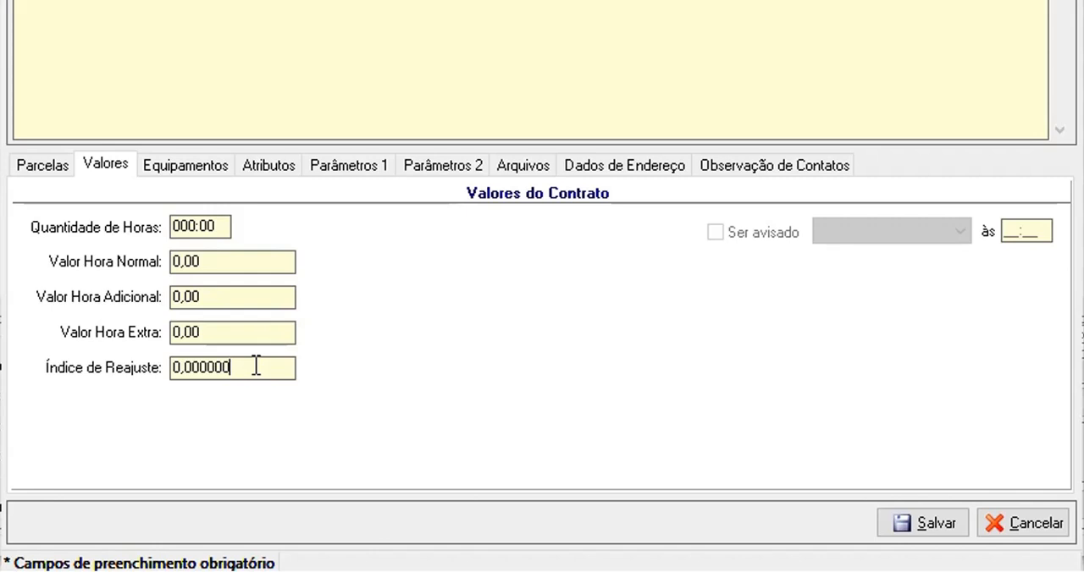
# Review the contract's linked equipment, attributes, first parameter set, attached files and address data
pyautogui.click(212, 173)
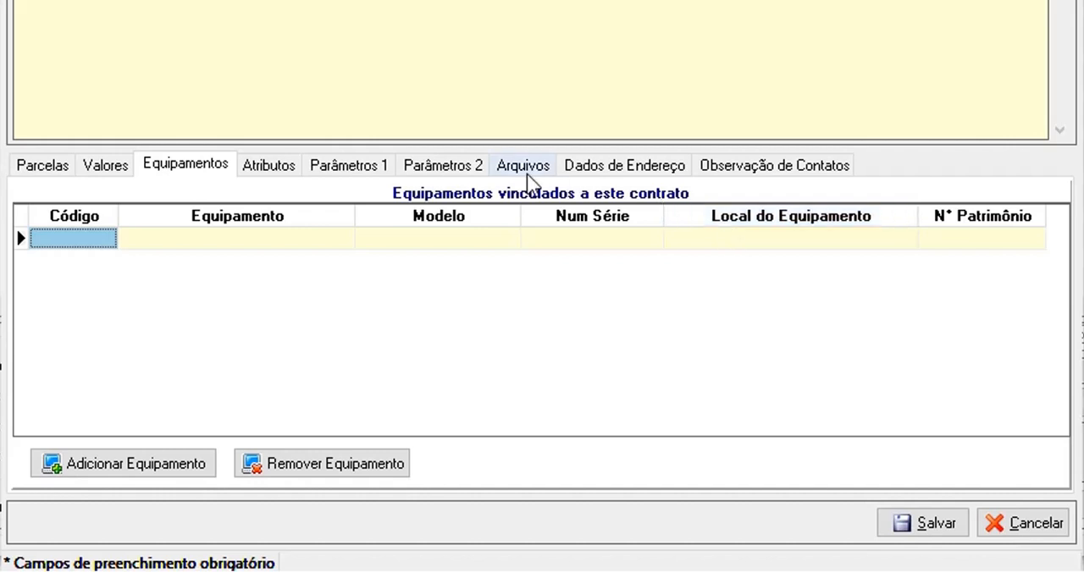
pyautogui.click(269, 169)
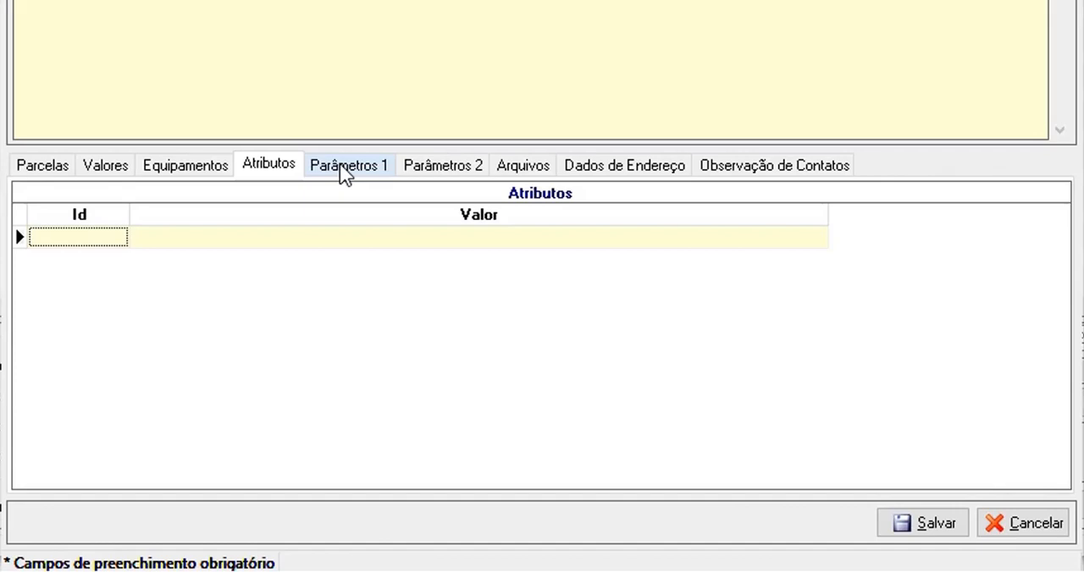
pyautogui.click(340, 163)
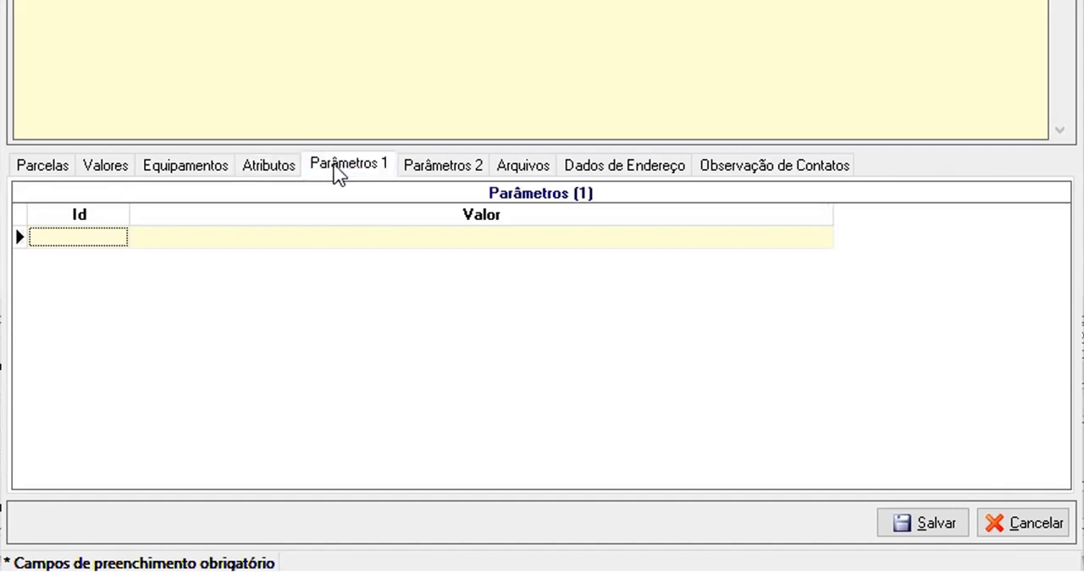
pyautogui.click(260, 171)
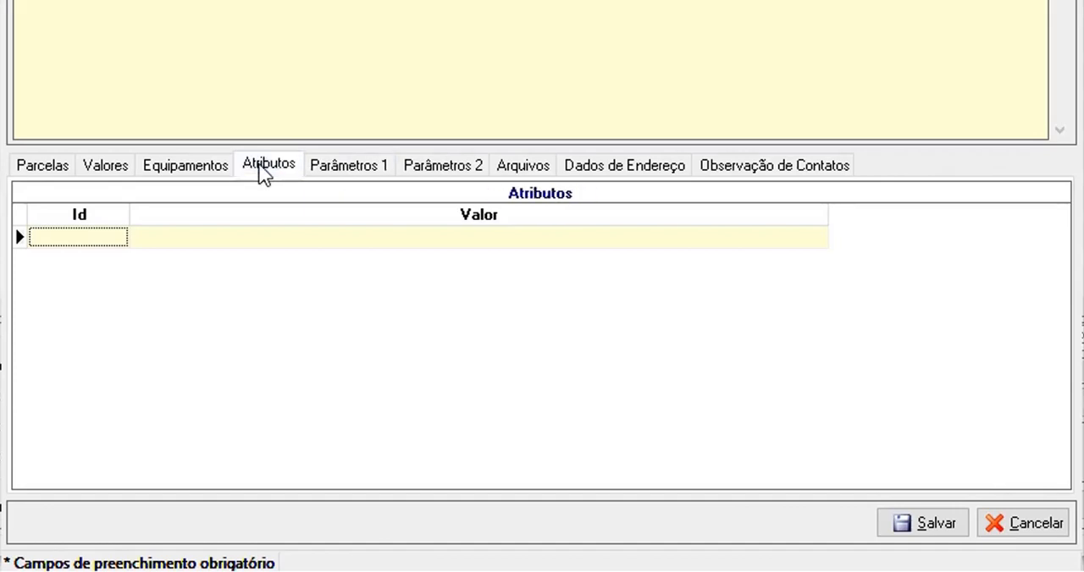
pyautogui.click(534, 165)
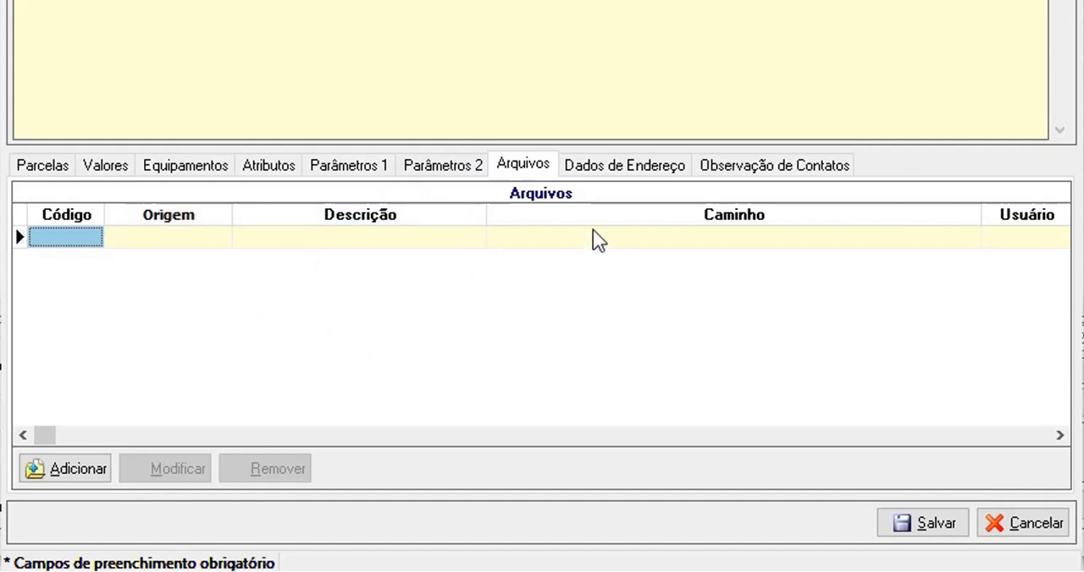
pyautogui.click(639, 168)
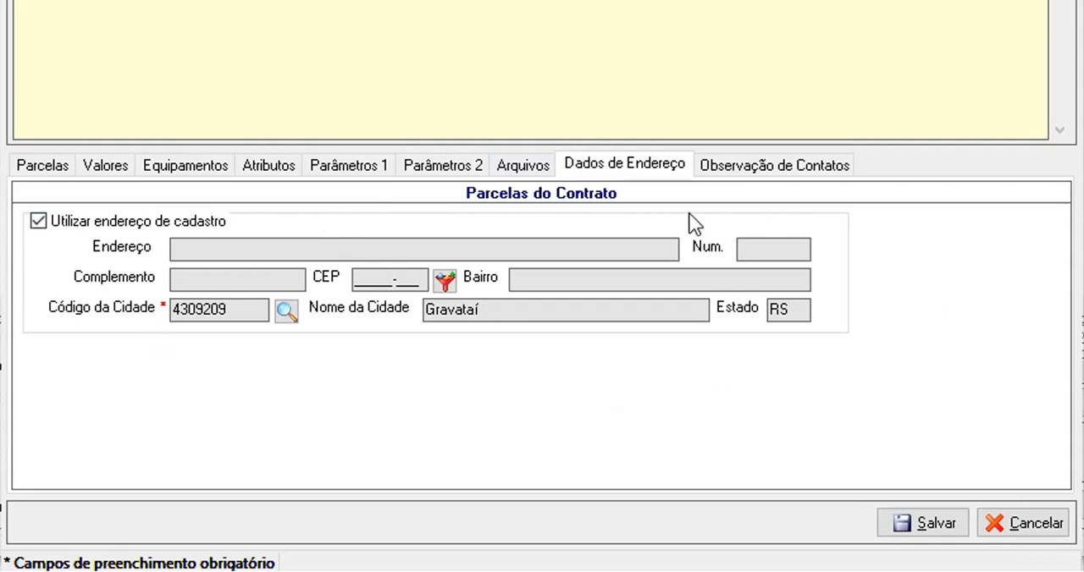
# Review the contract's contact observations and inspect the client contact record form without registering anything
pyautogui.click(745, 166)
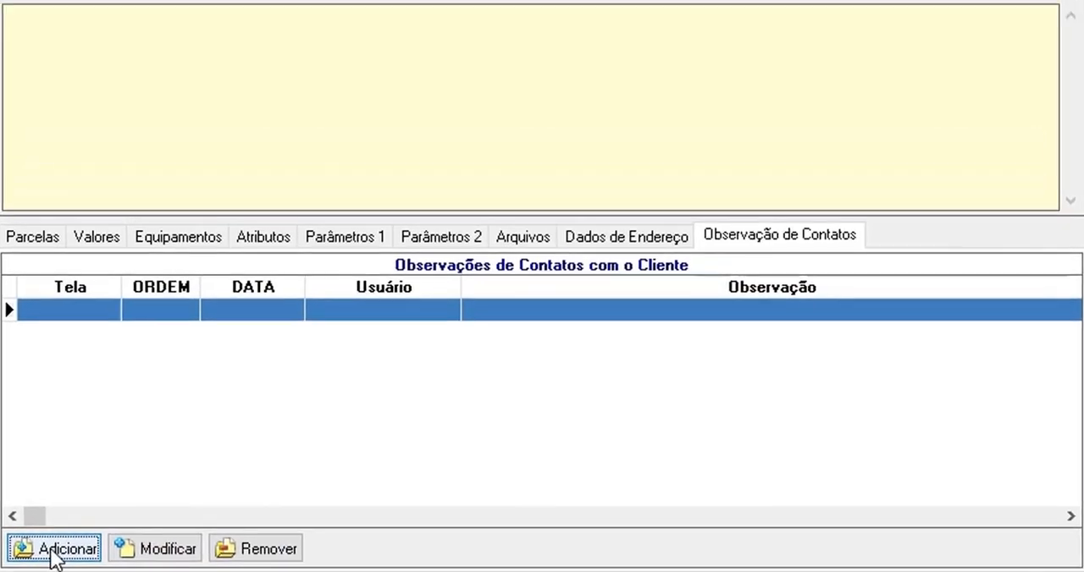
pyautogui.click(64, 471)
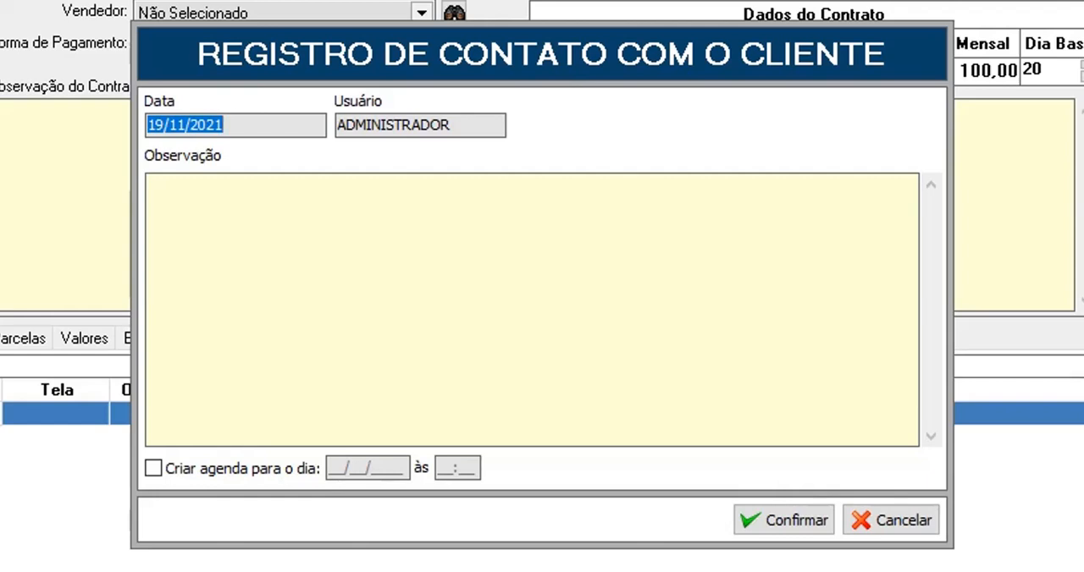
pyautogui.click(261, 195)
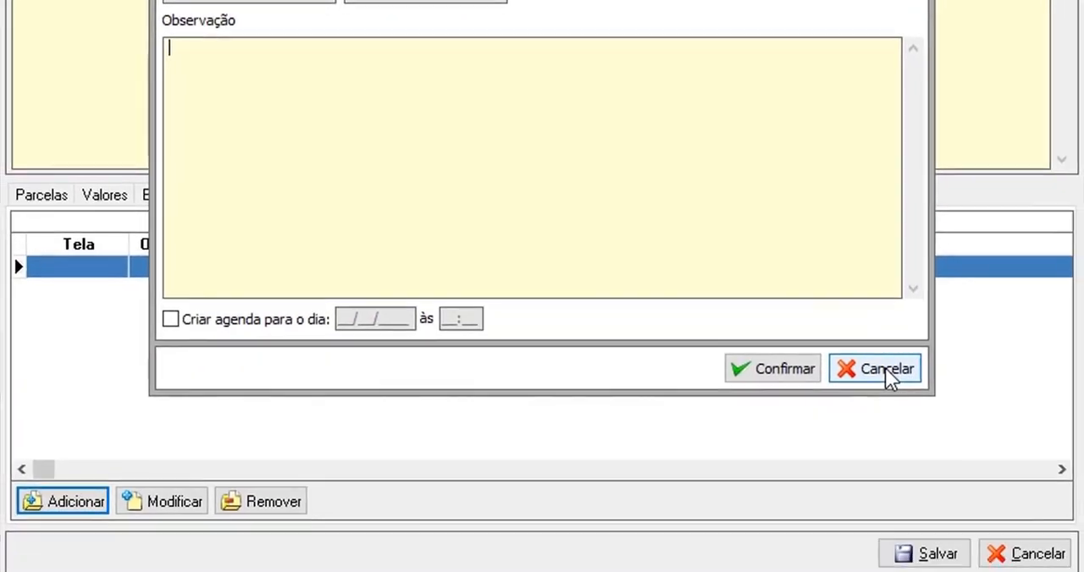
pyautogui.click(902, 520)
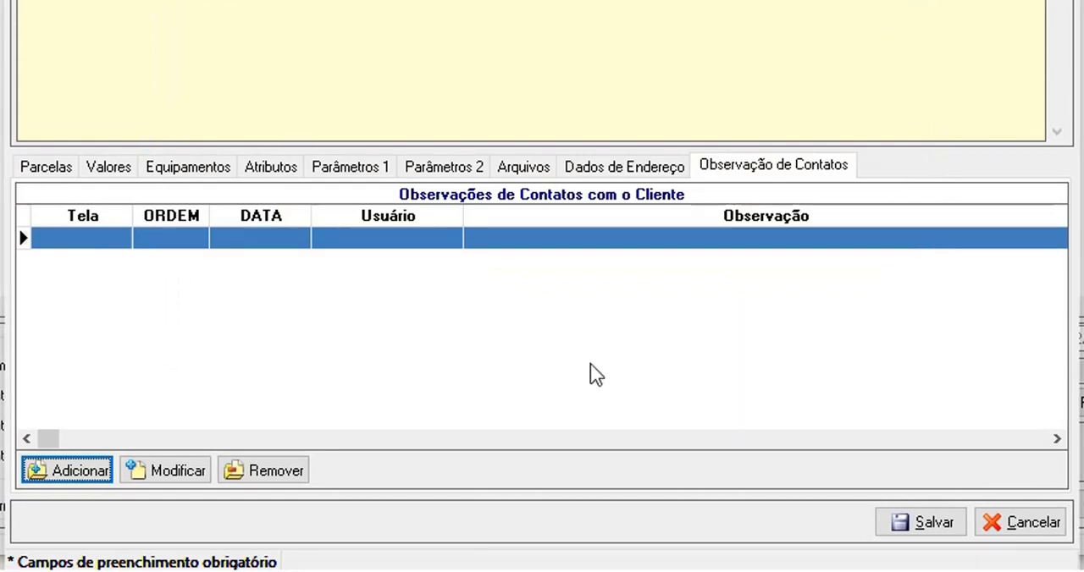
# Save the contract data and confirm the save to return to the contract list
pyautogui.click(934, 522)
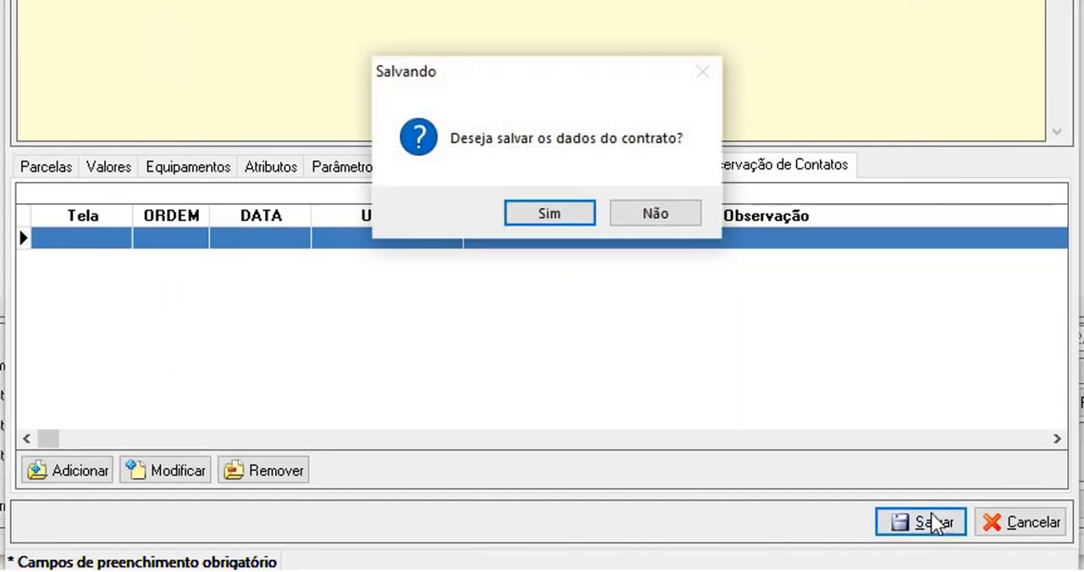
pyautogui.press('Return')
pyautogui.write('1')
pyautogui.press('Return')
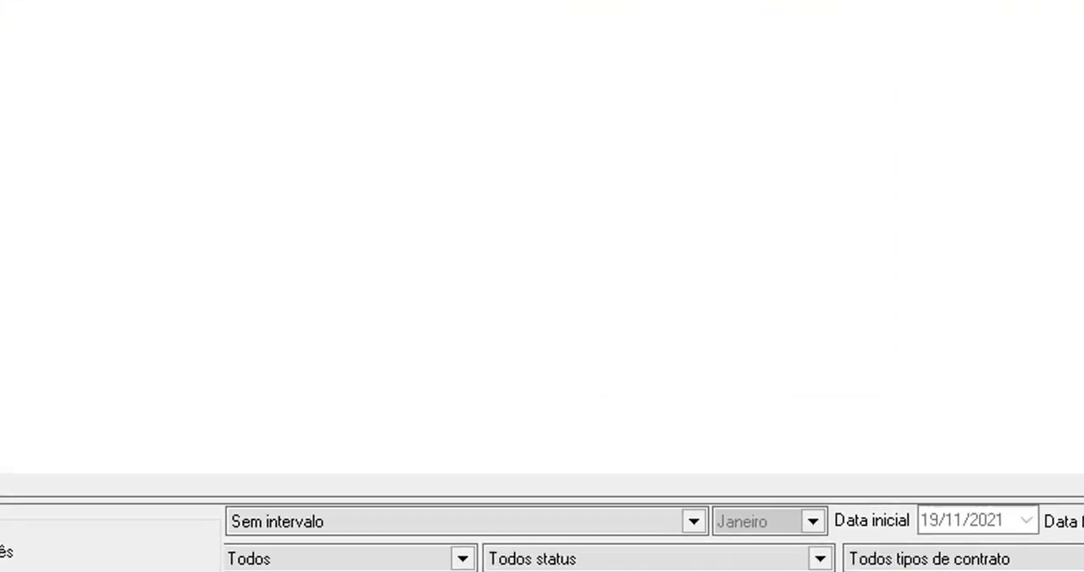
# Examine the renewal options for selected contracts, including the end-date years, and leave without renewing
pyautogui.click(857, 548)
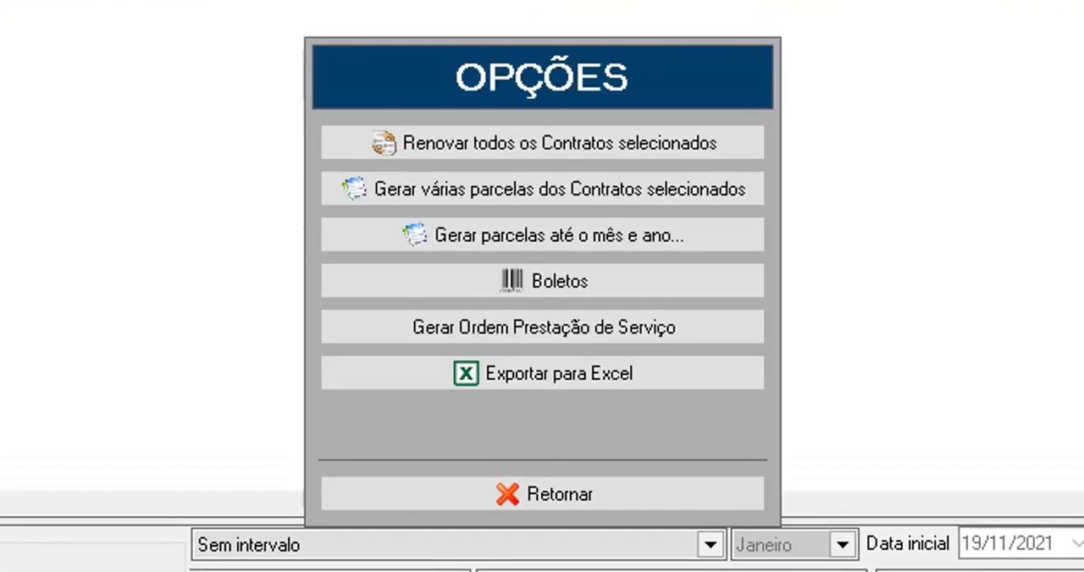
pyautogui.click(664, 142)
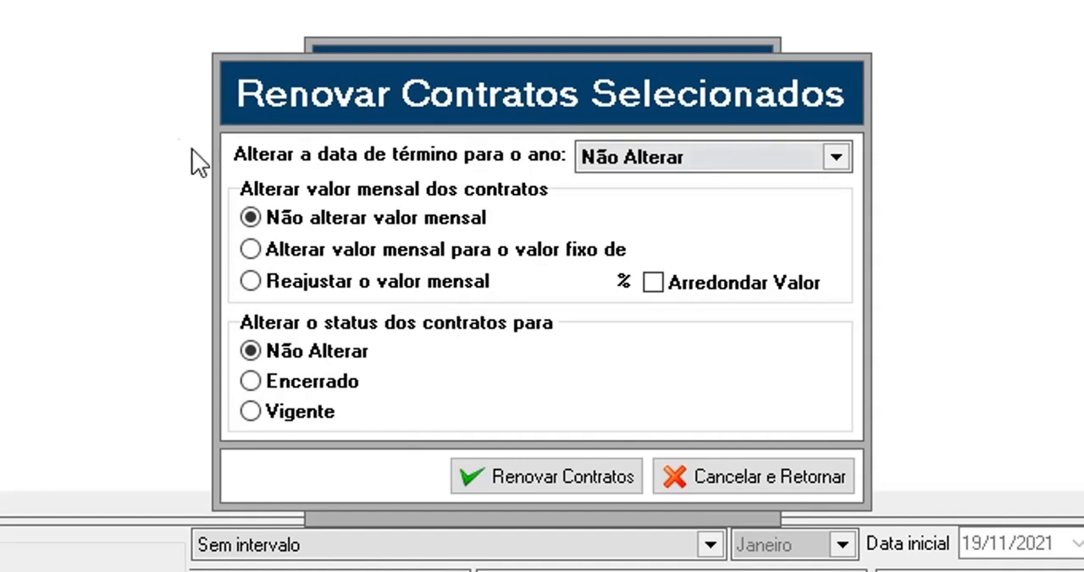
pyautogui.click(735, 161)
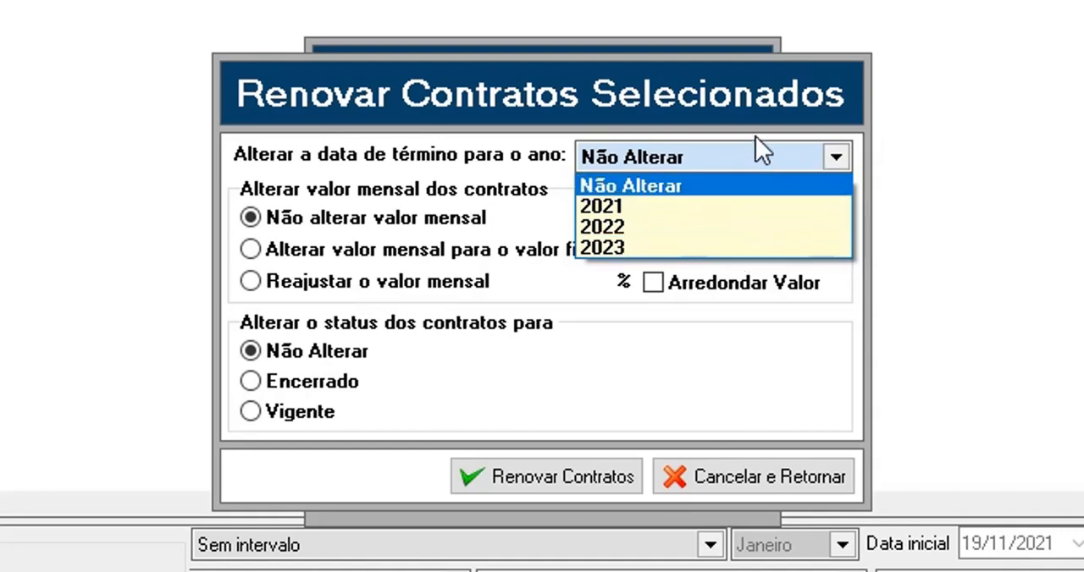
pyautogui.click(360, 151)
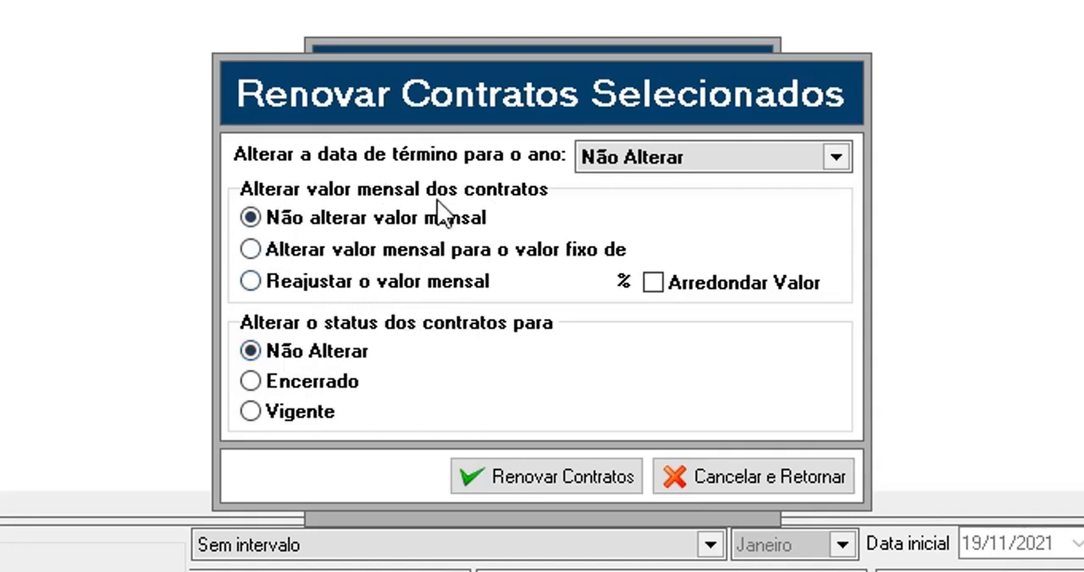
pyautogui.click(732, 478)
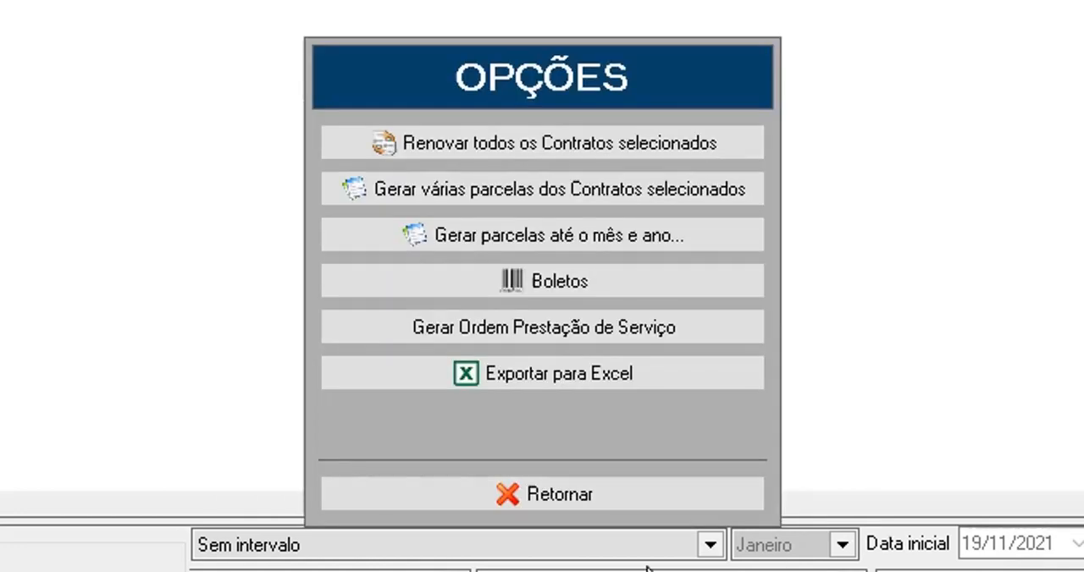
# Fill in batch generation of 12 installments with payment form Prazo starting in Janeiro 2021, and cancel without generating them
pyautogui.click(514, 198)
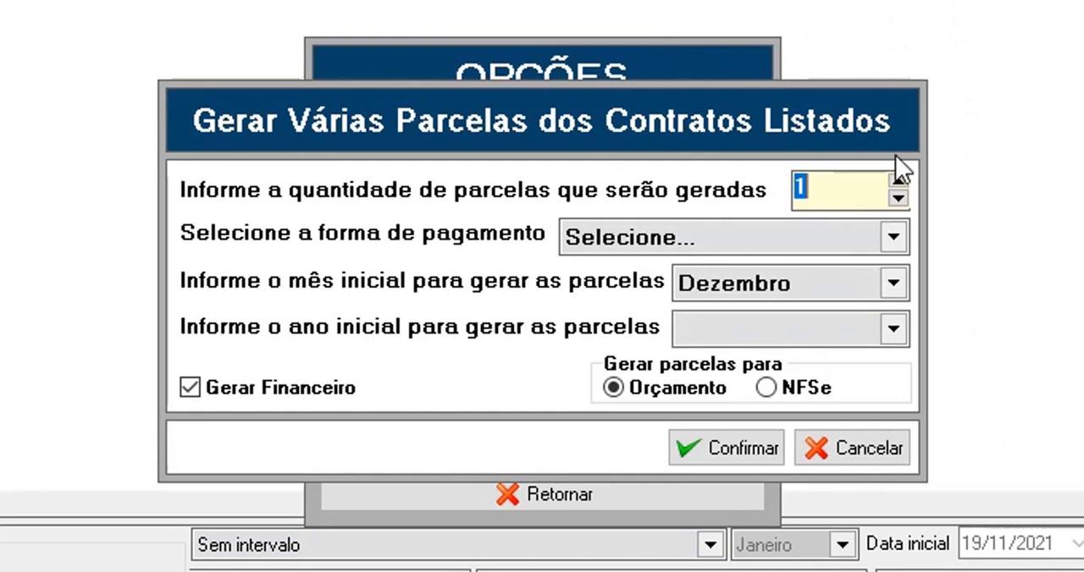
pyautogui.write('12')
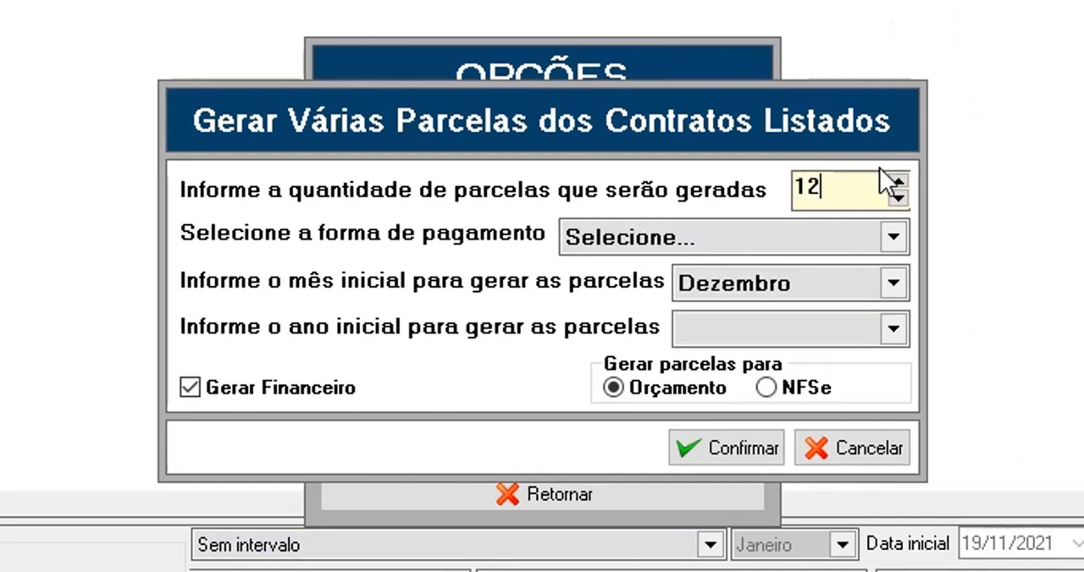
pyautogui.click(718, 240)
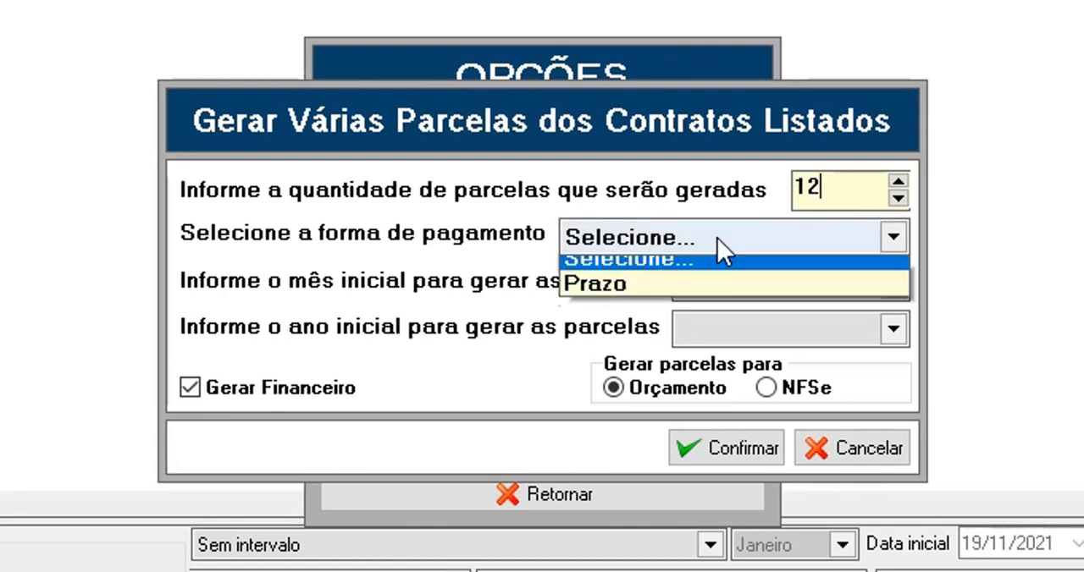
pyautogui.click(683, 288)
pyautogui.click(771, 292)
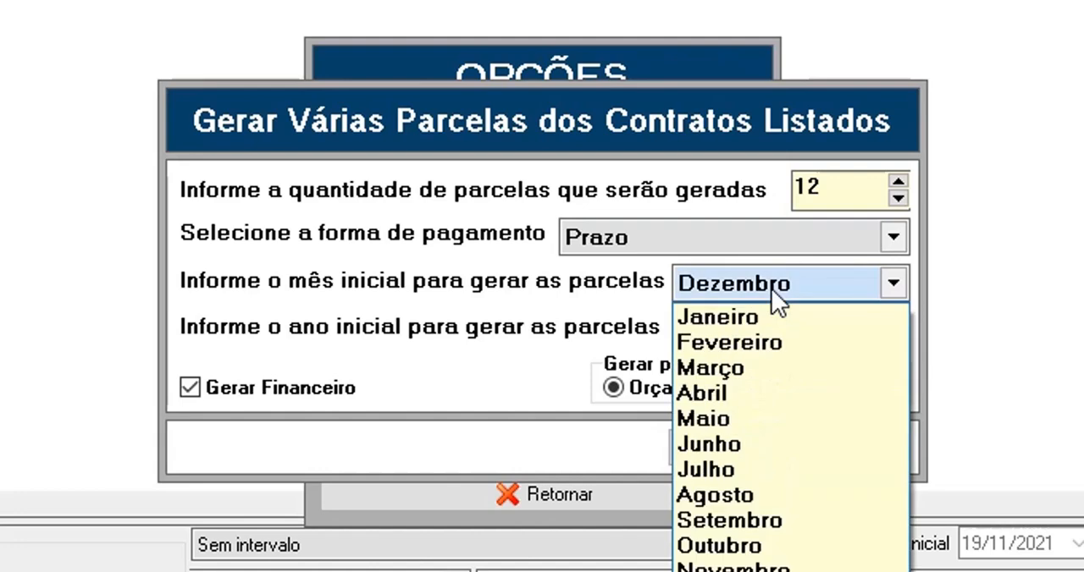
pyautogui.click(770, 311)
pyautogui.click(774, 331)
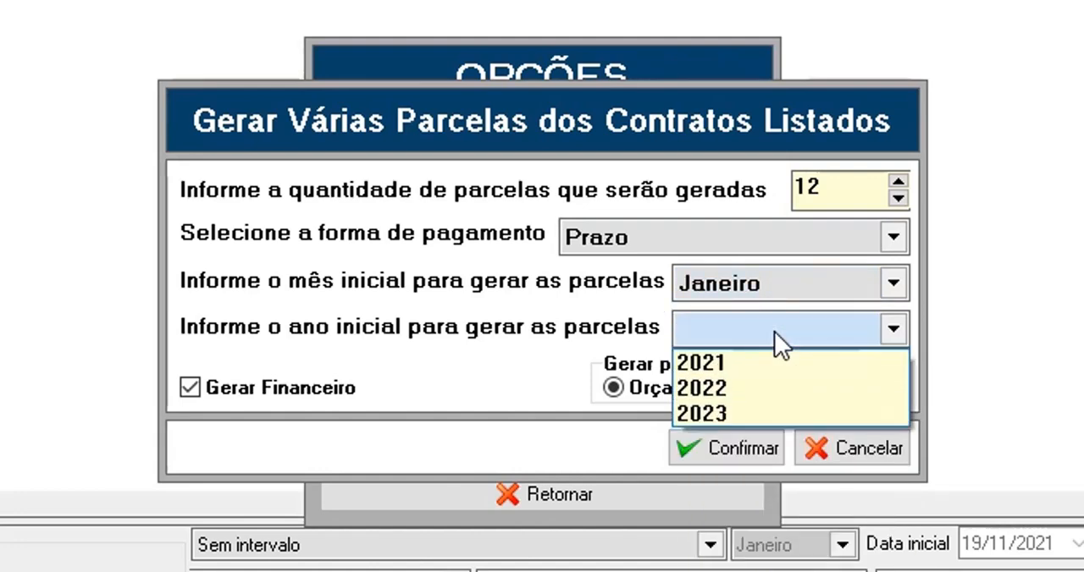
pyautogui.click(762, 360)
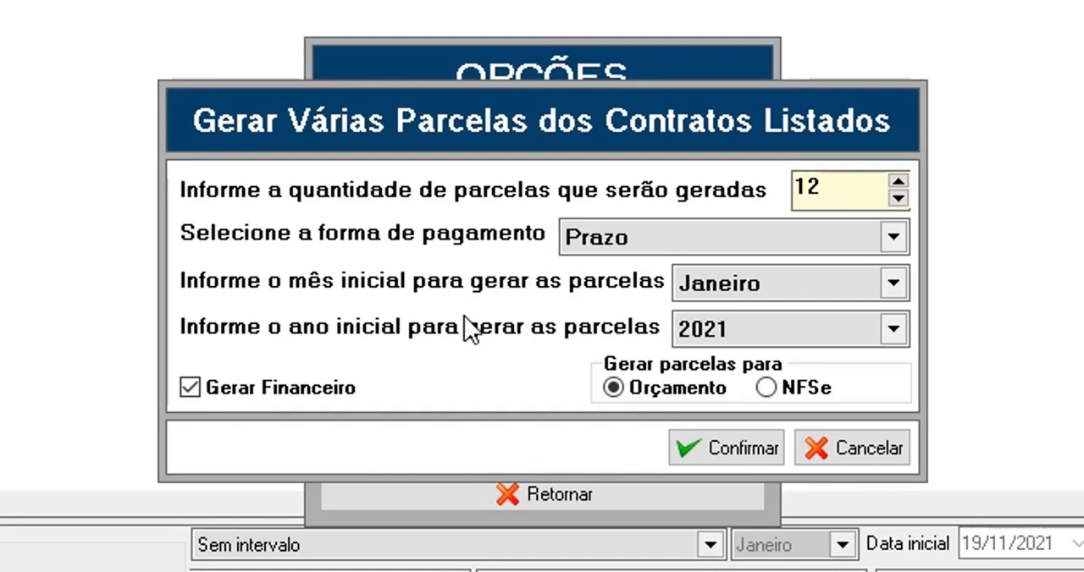
pyautogui.click(849, 449)
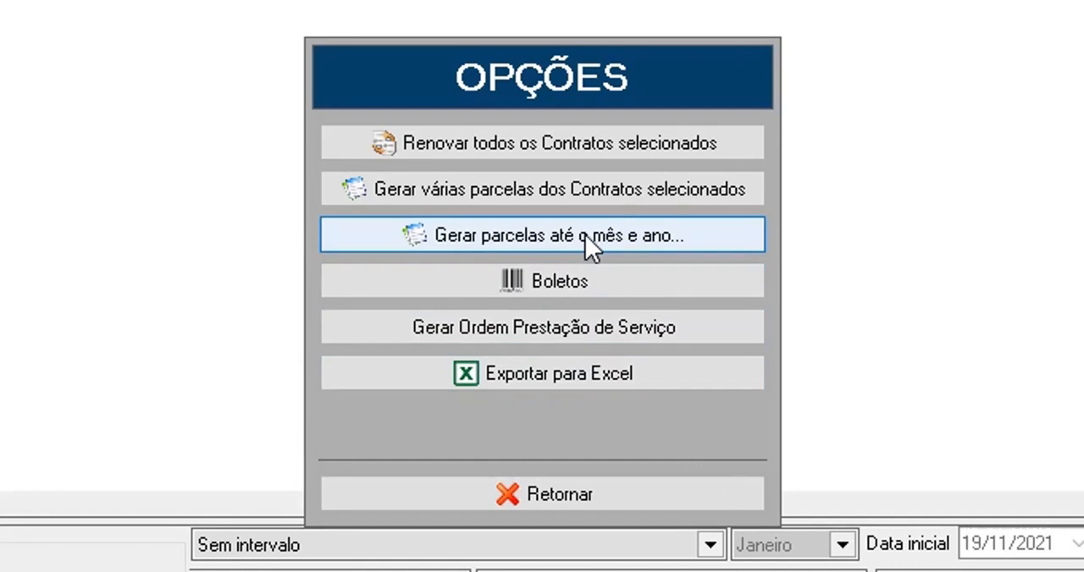
# Set up installment generation until Dezembro 2022 with payment form Prazo and Gerar Financeiro enabled
pyautogui.click(585, 234)
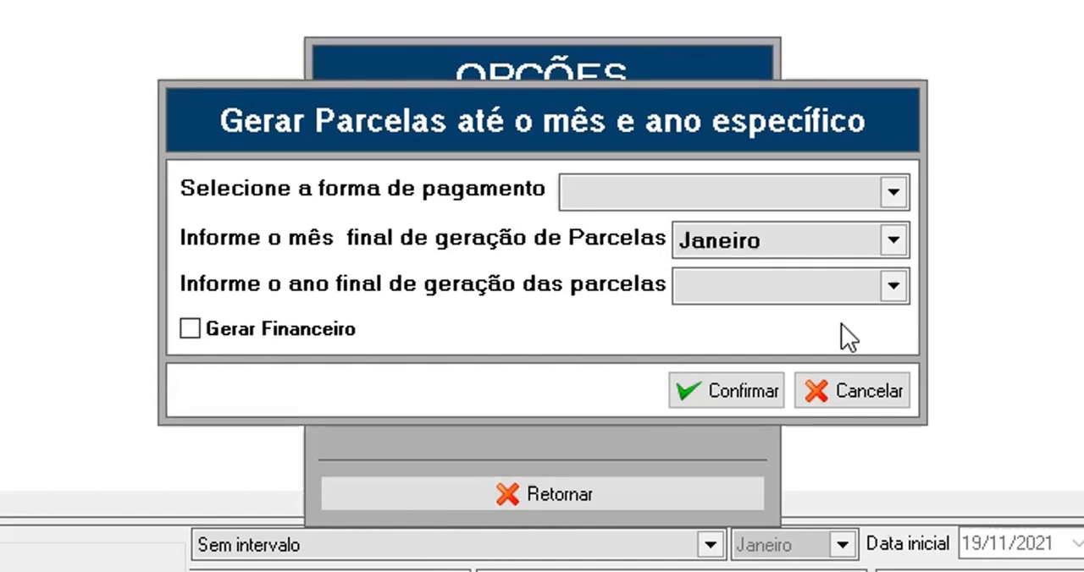
pyautogui.click(719, 190)
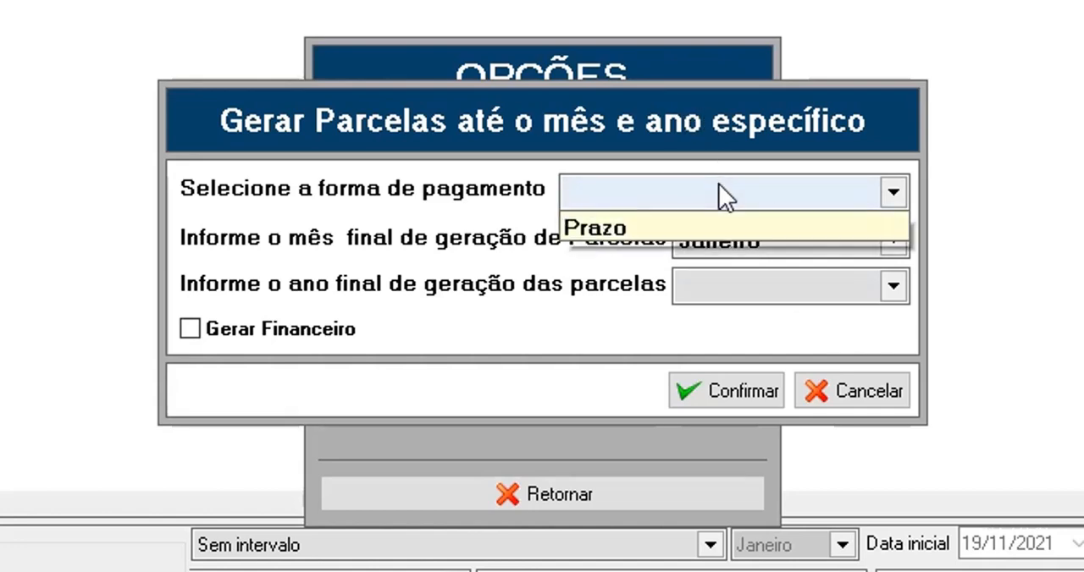
pyautogui.click(704, 251)
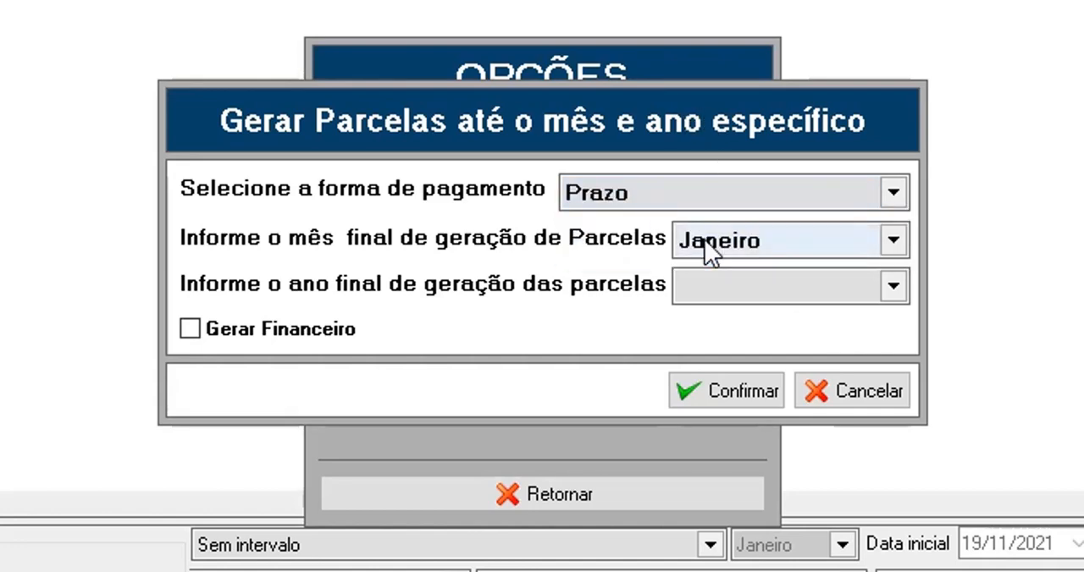
pyautogui.click(767, 238)
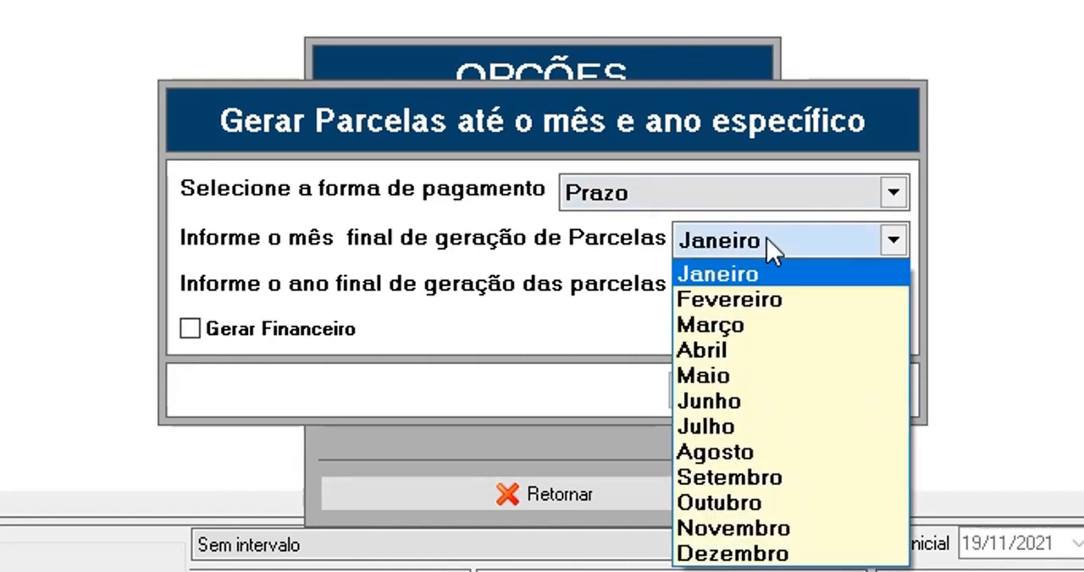
pyautogui.click(787, 554)
pyautogui.click(799, 300)
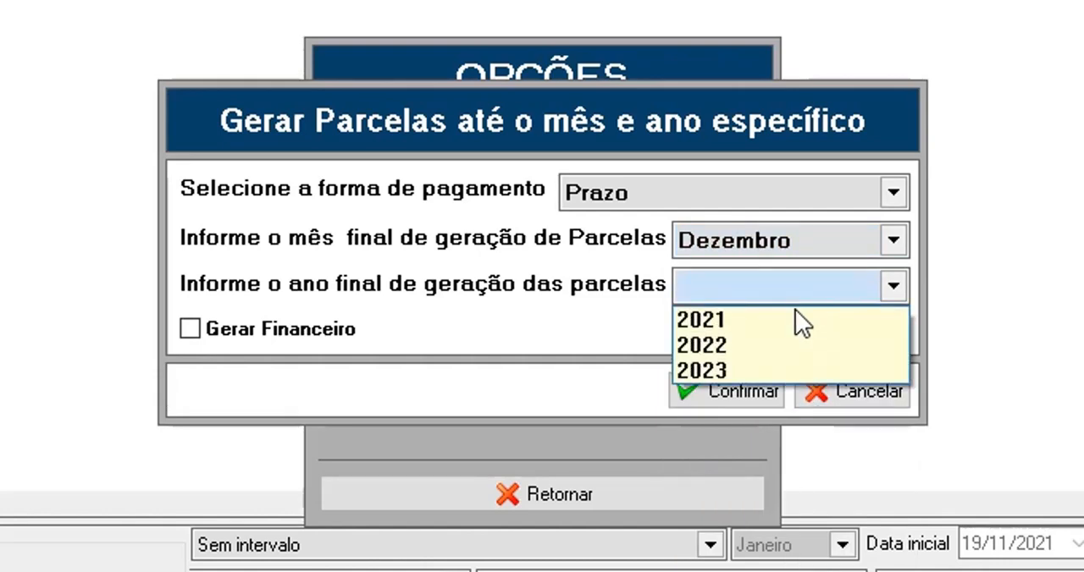
pyautogui.click(781, 335)
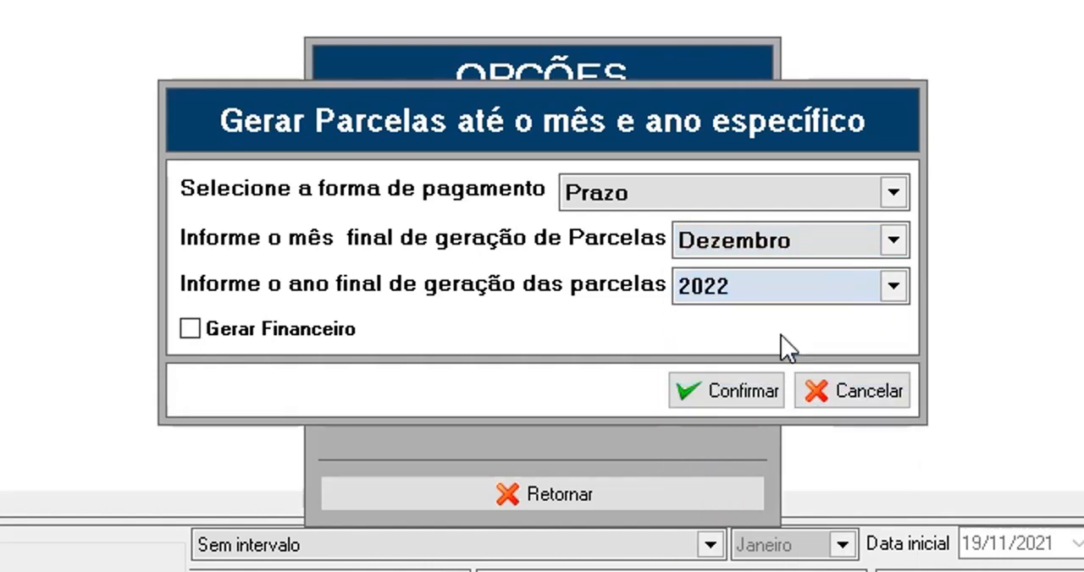
pyautogui.click(273, 339)
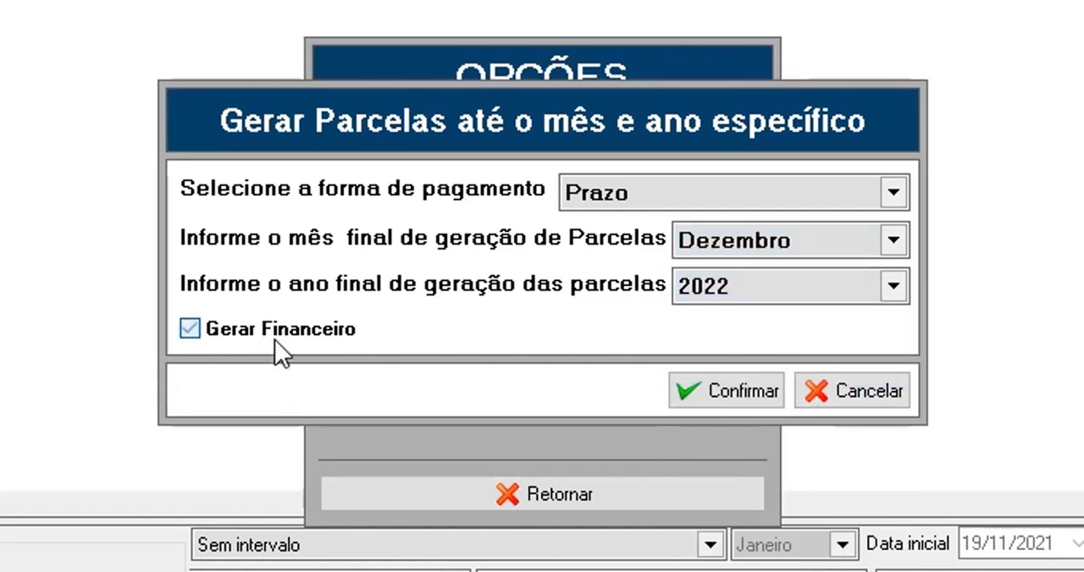
# Confirm the installment generation, authorize it with the user's password, and return to the contract list
pyautogui.click(692, 387)
pyautogui.click(623, 383)
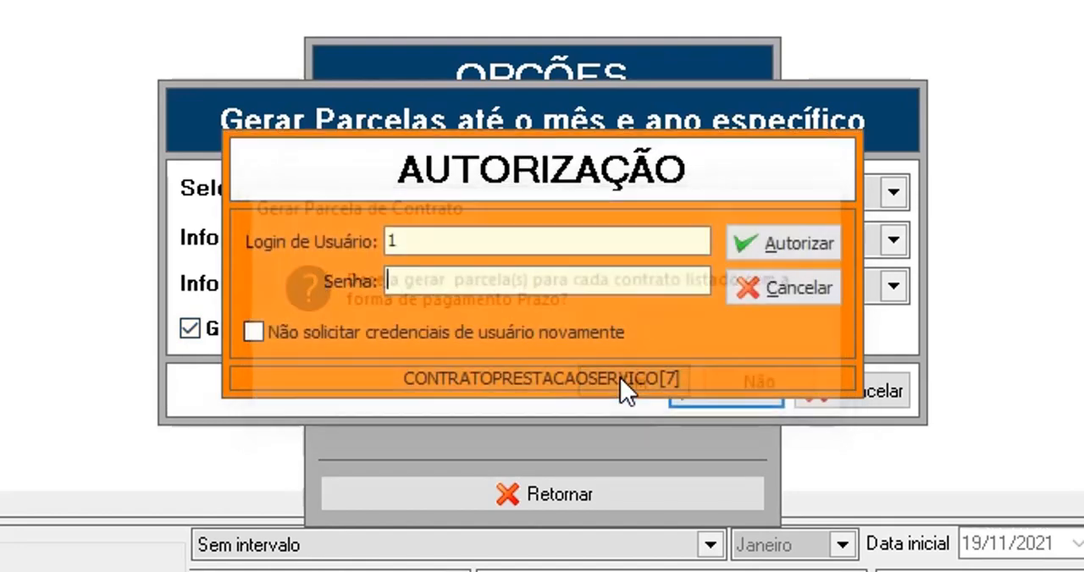
pyautogui.write('1')
pyautogui.press('Return')
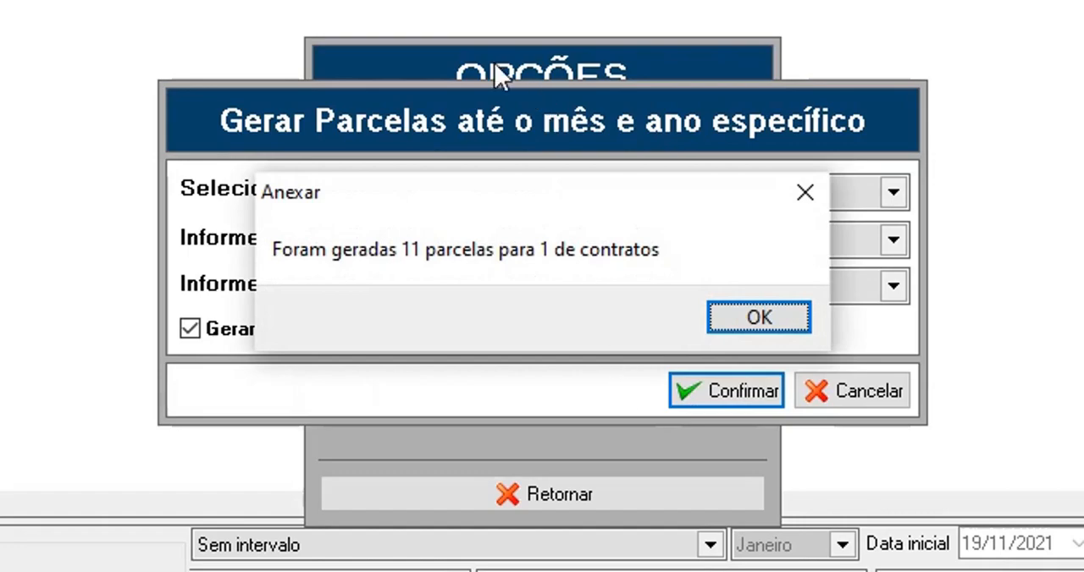
pyautogui.click(771, 313)
pyautogui.click(836, 392)
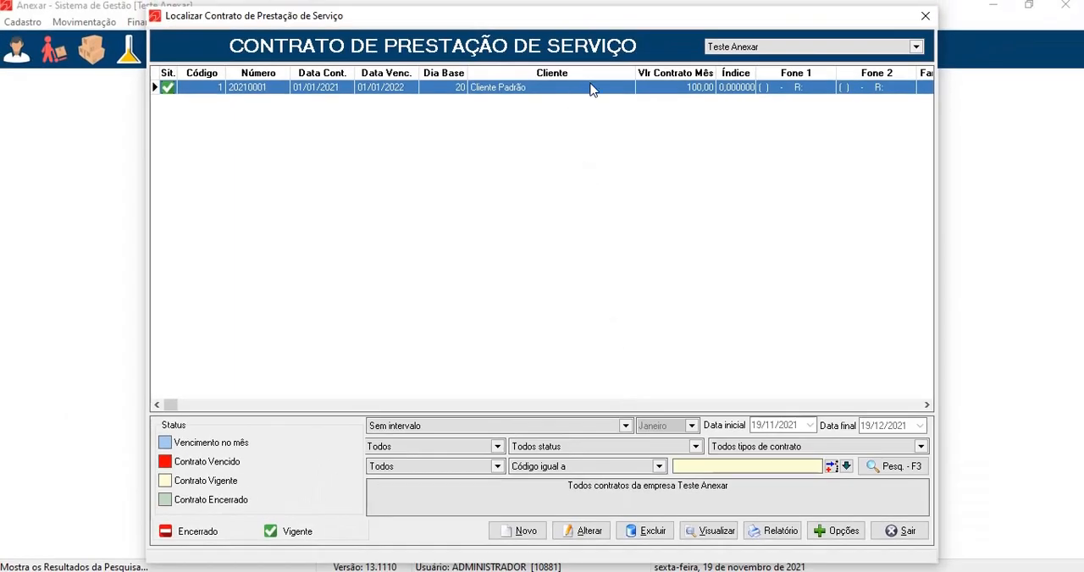
# Open the listed contract, review its installments through the last due date, and close it without changes
pyautogui.doubleClick(590, 89)
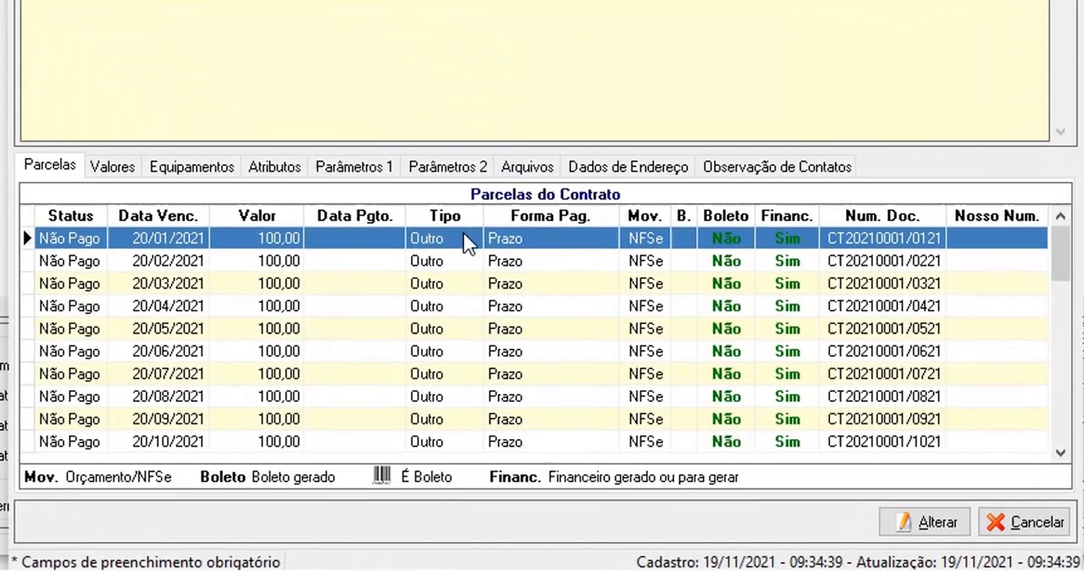
pyautogui.click(435, 402)
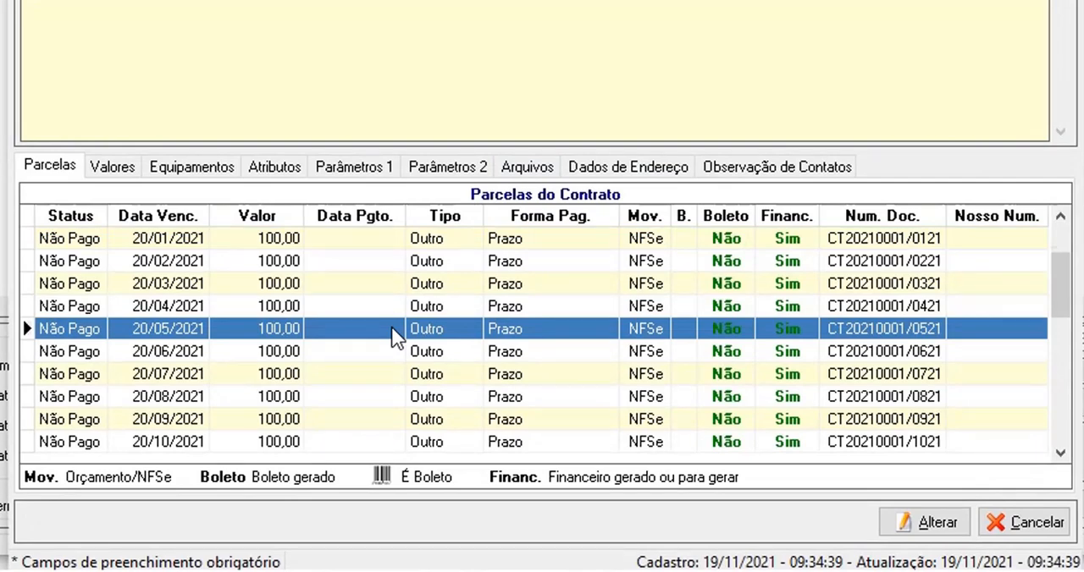
pyautogui.scroll(-6, 396, 336)
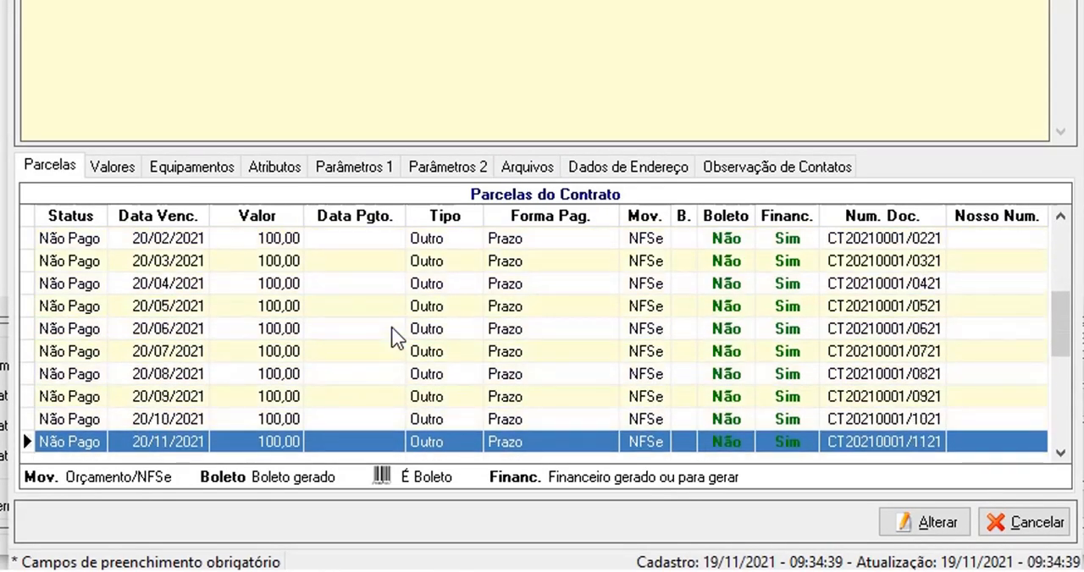
pyautogui.scroll(-2, 396, 337)
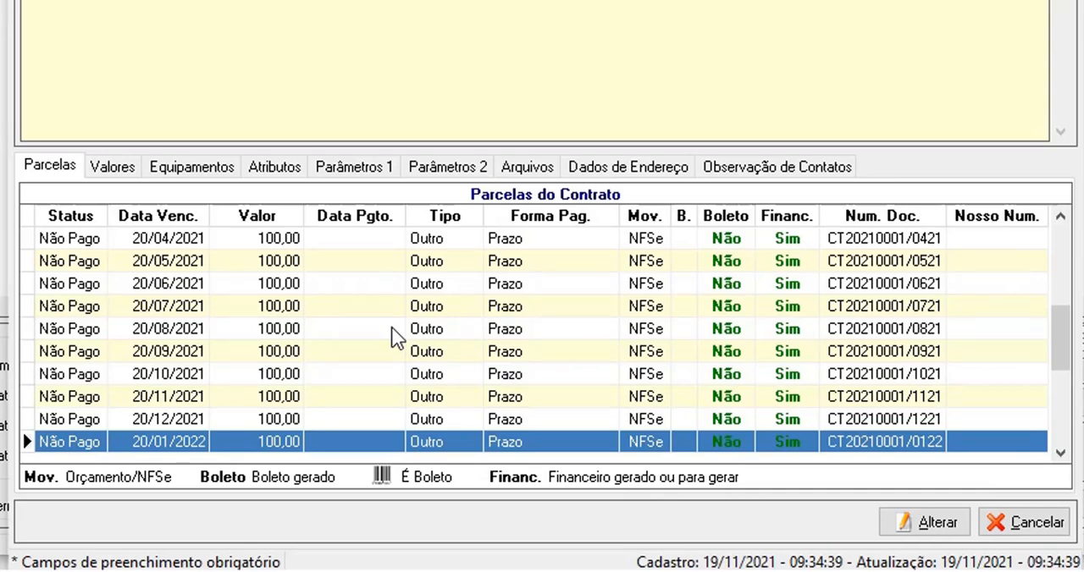
pyautogui.scroll(-3, 396, 336)
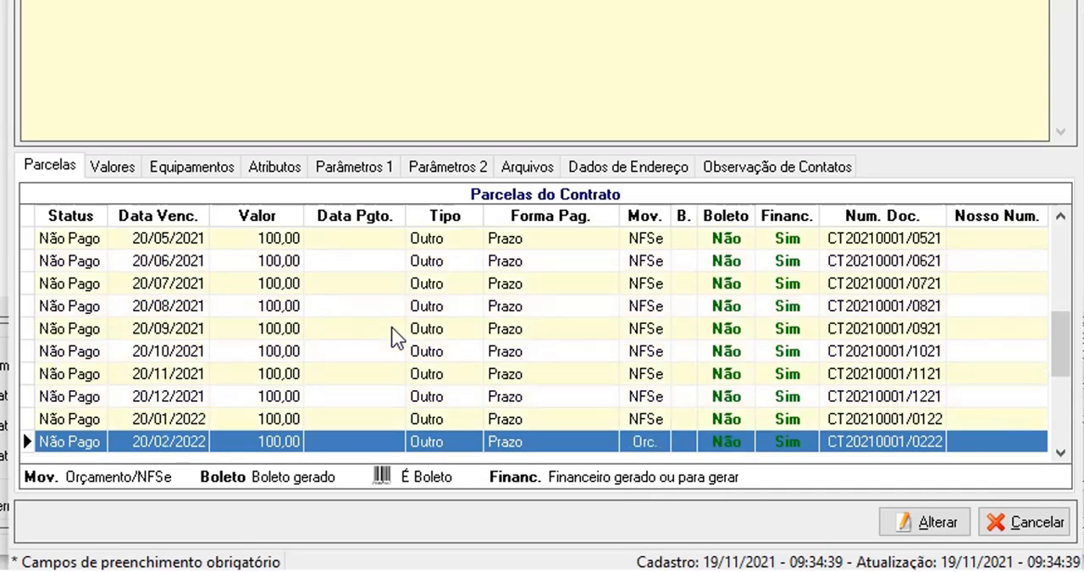
pyautogui.scroll(-7, 396, 336)
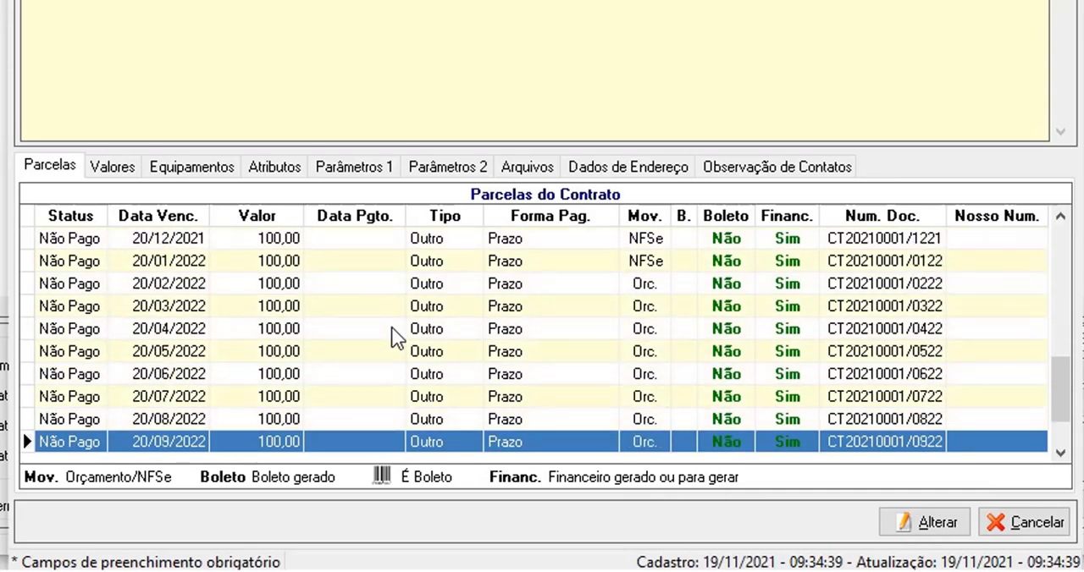
pyautogui.scroll(-1, 397, 336)
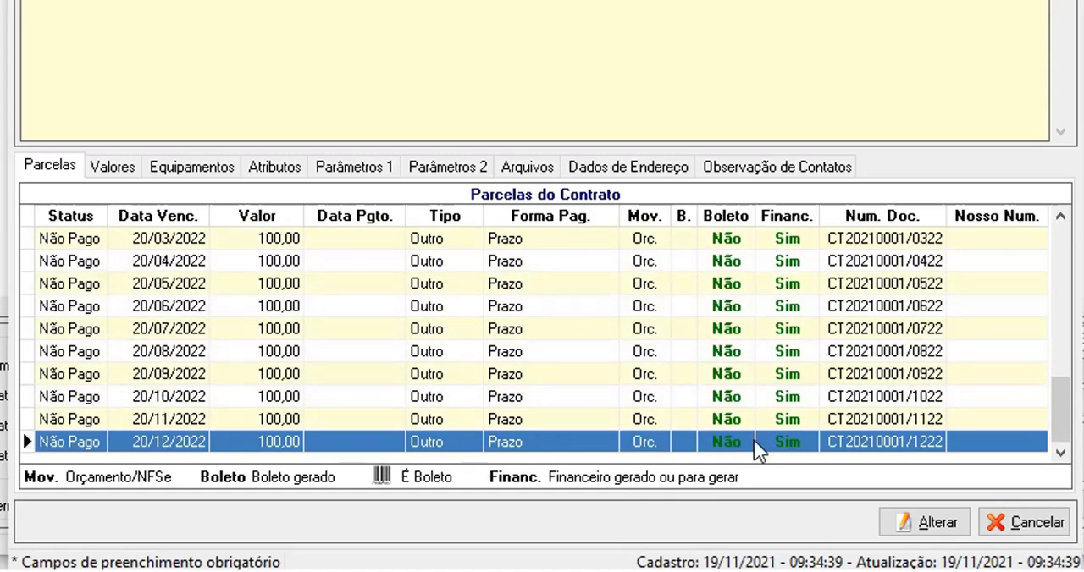
pyautogui.click(1014, 514)
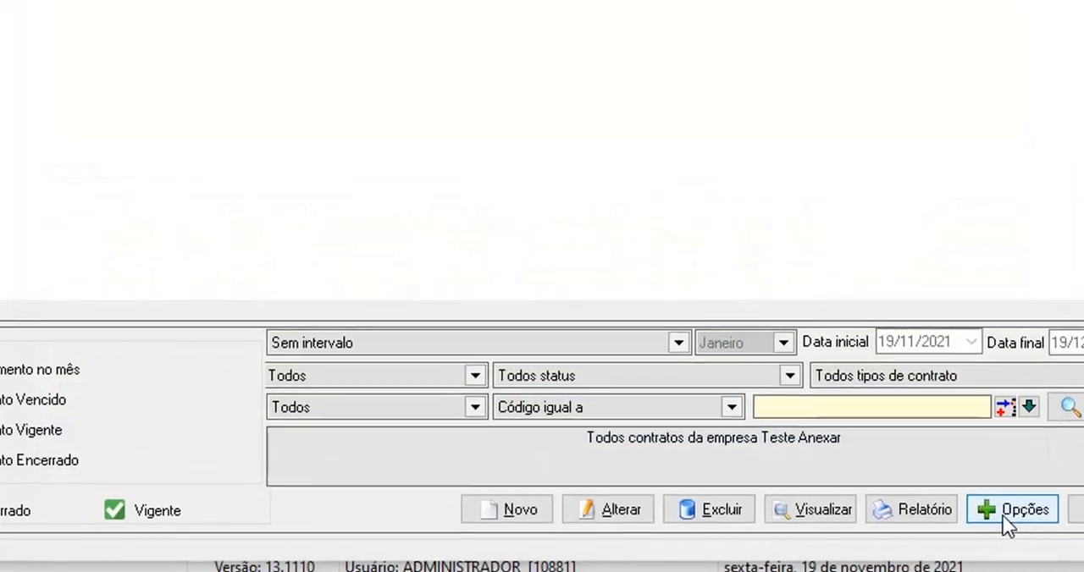
# Check the form for generating several installments of the selected contracts and leave it without generating
pyautogui.click(1014, 508)
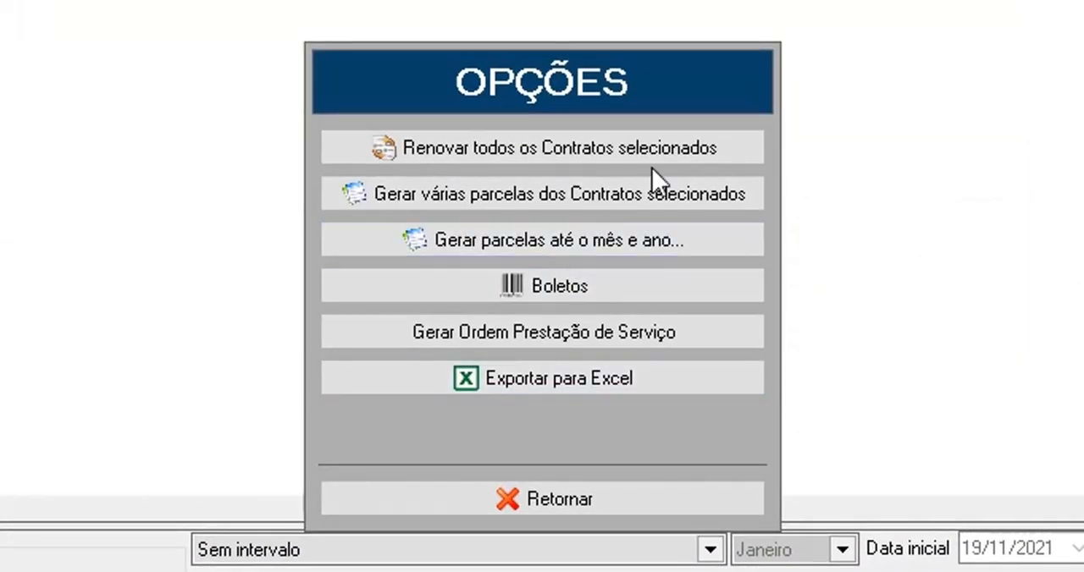
pyautogui.click(652, 191)
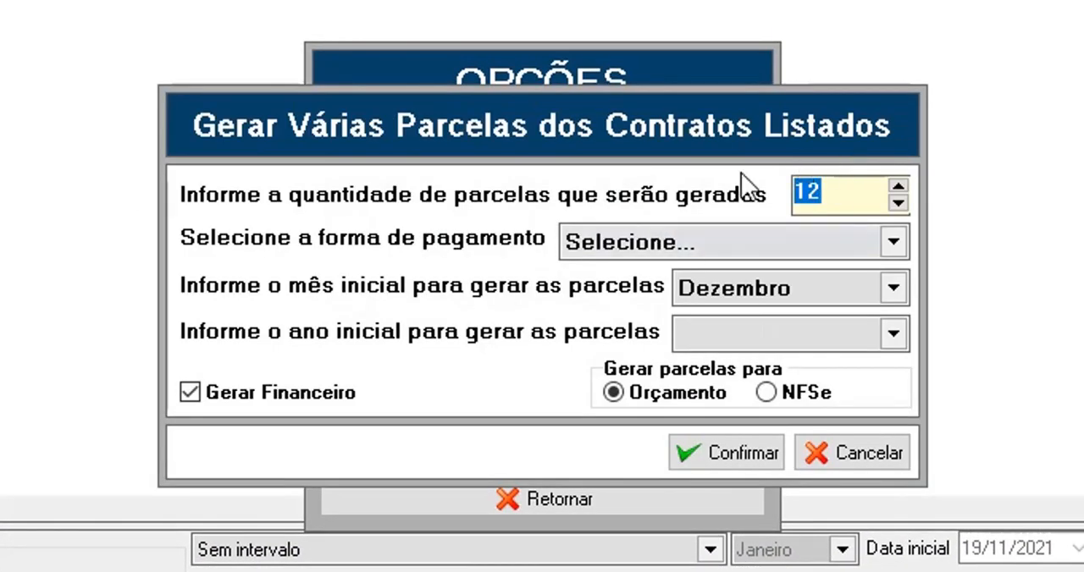
pyautogui.click(817, 452)
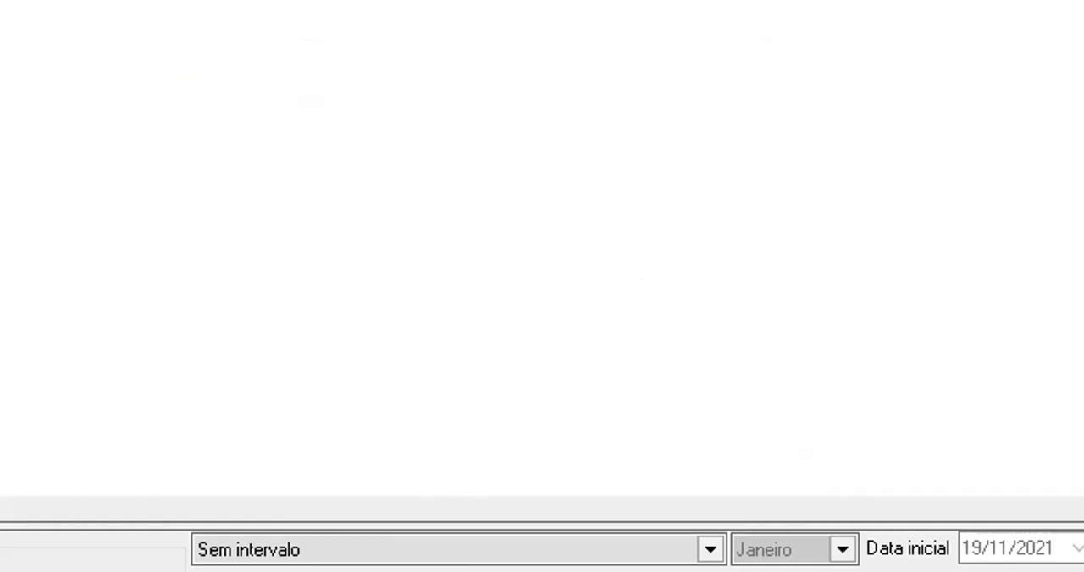
# Examine the boleto options by month/year and by date interval, and return to the contract list without issuing any
pyautogui.click(791, 569)
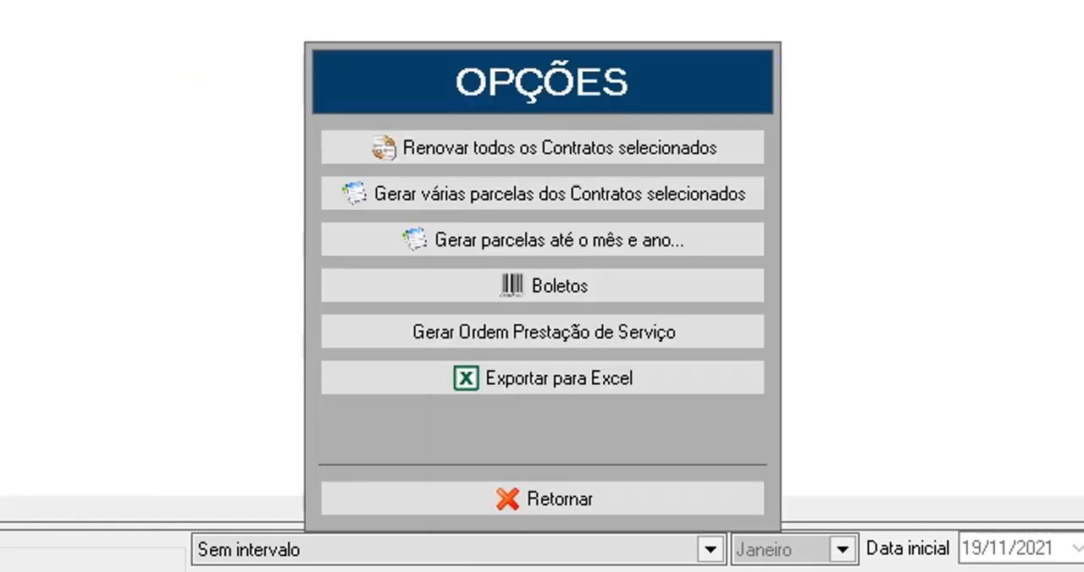
pyautogui.click(564, 285)
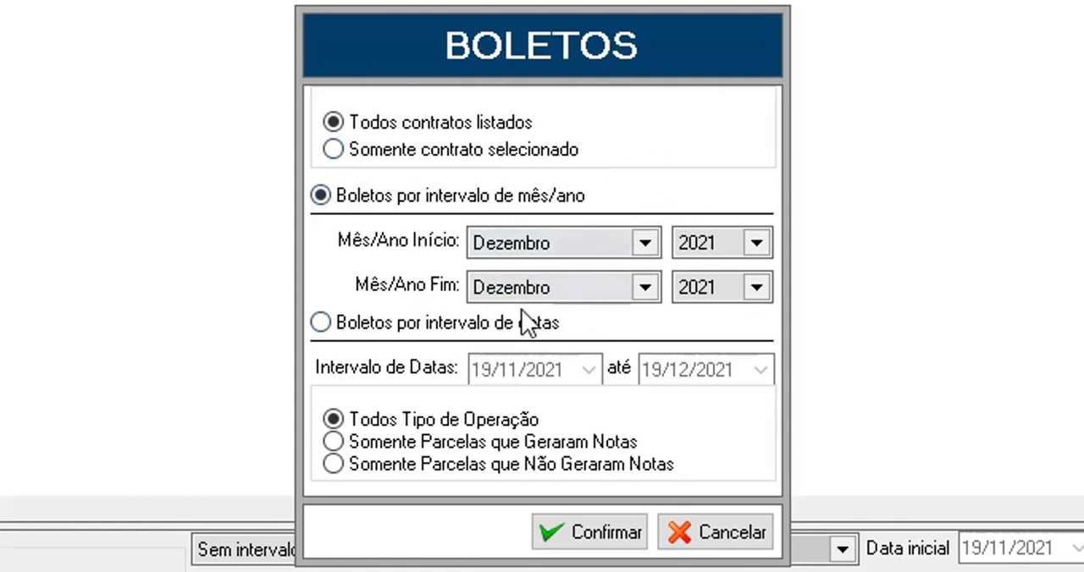
pyautogui.click(473, 327)
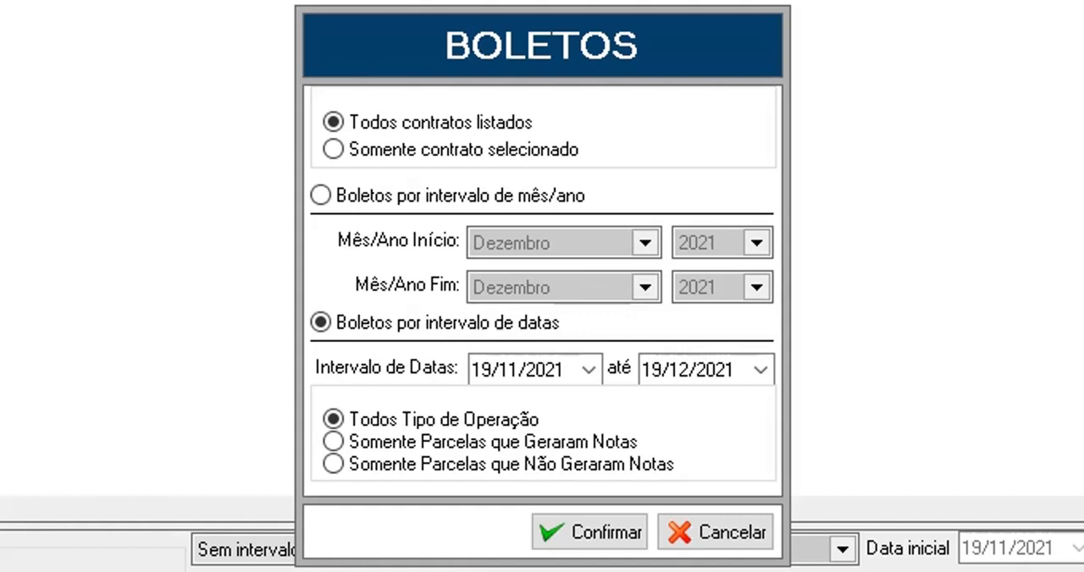
pyautogui.click(719, 532)
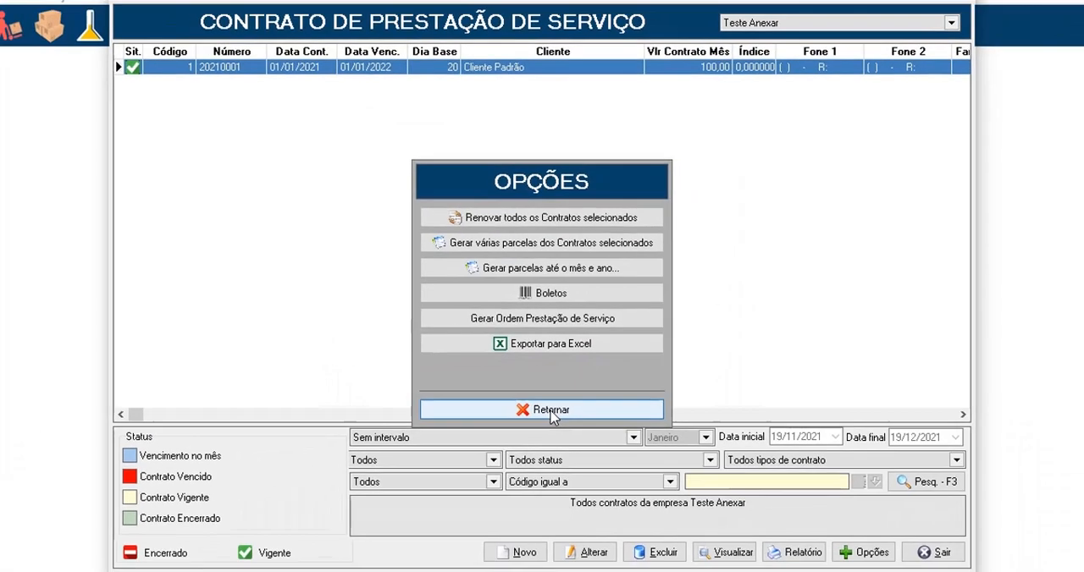
pyautogui.click(551, 483)
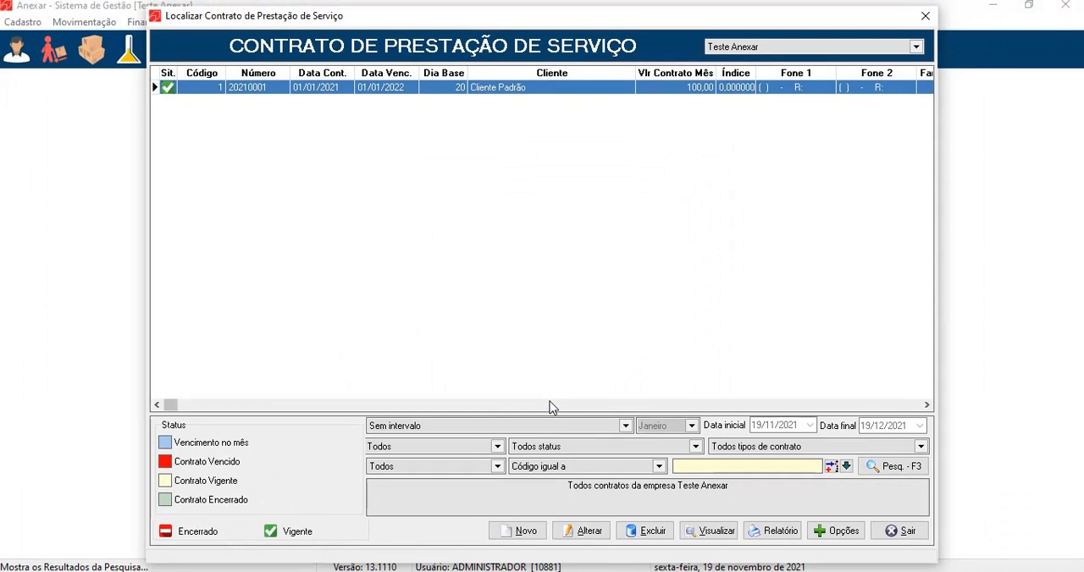